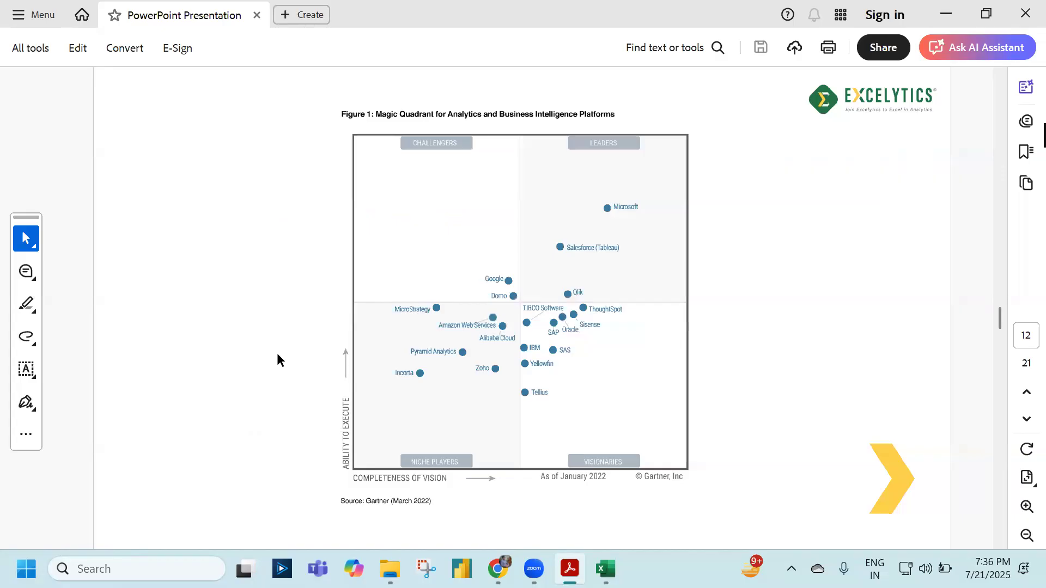
- Point out Microsoft in the Magic Quadrant figure and page through the slides to "Where Do I Get Power BI?"
left_click_drag(590, 199, 654, 220)
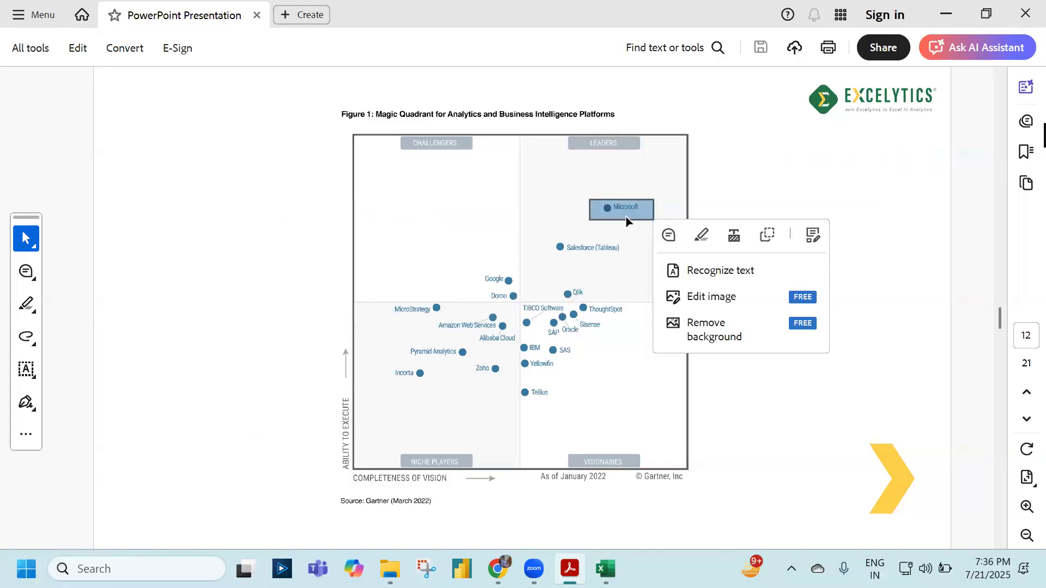
left_click(293, 307)
scroll(293, 307, "down", 1)
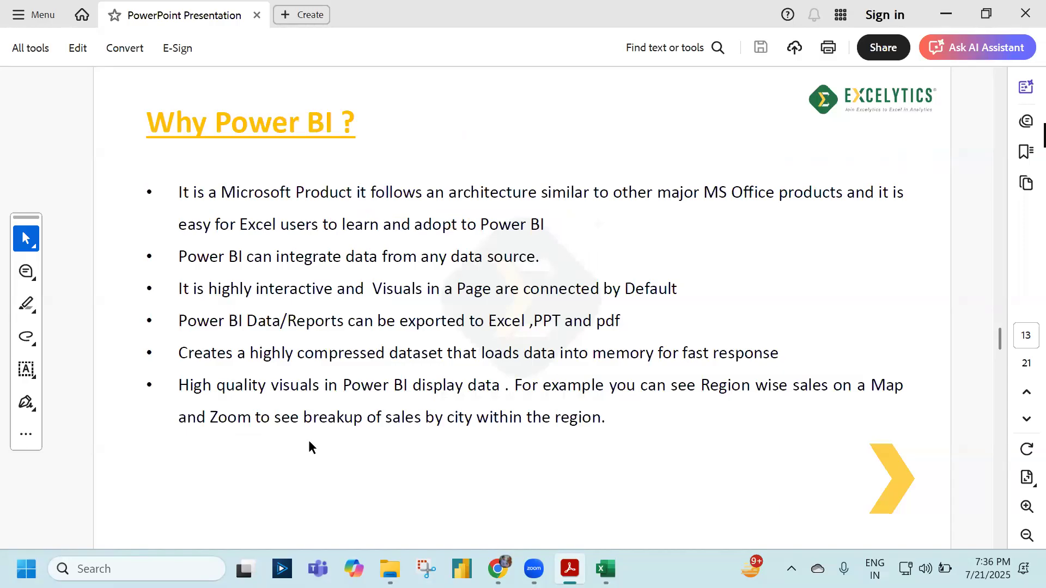
scroll(308, 440, "down", 1)
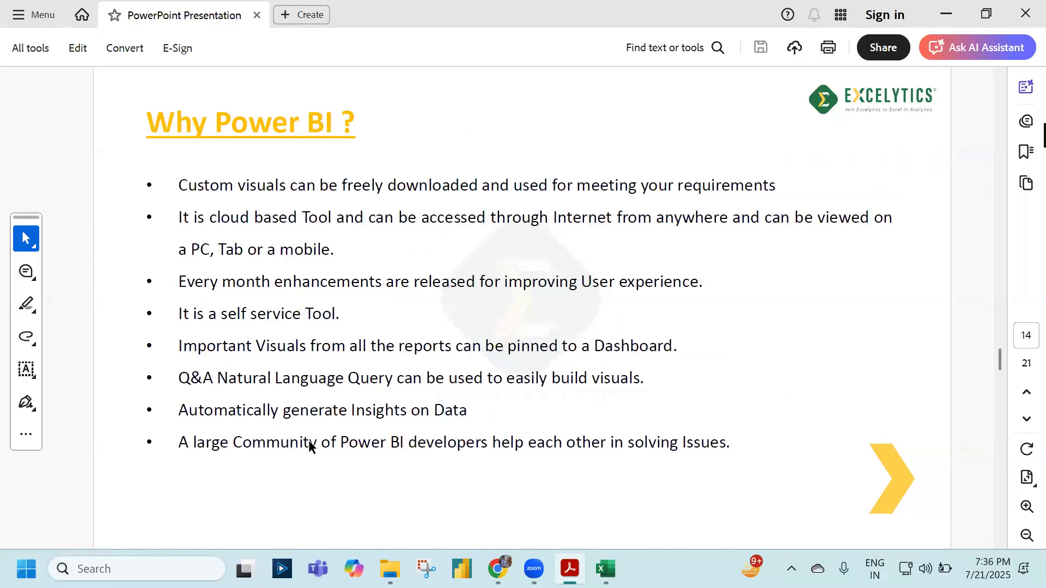
scroll(309, 440, "down", 1)
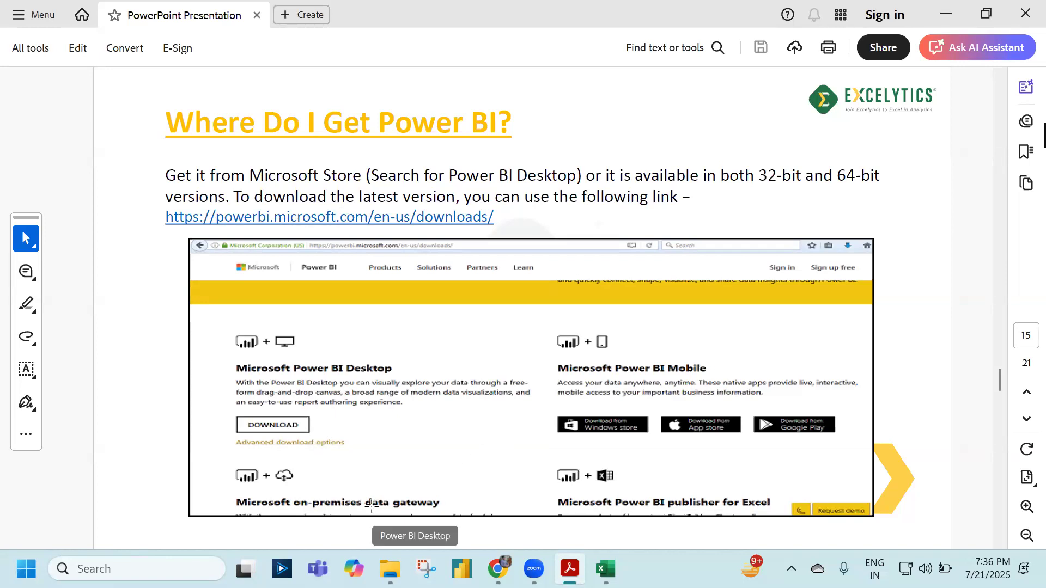
- Switch to Microsoft Store, search for "power bi desktop" to view its listing, and minimize the store
key("super")
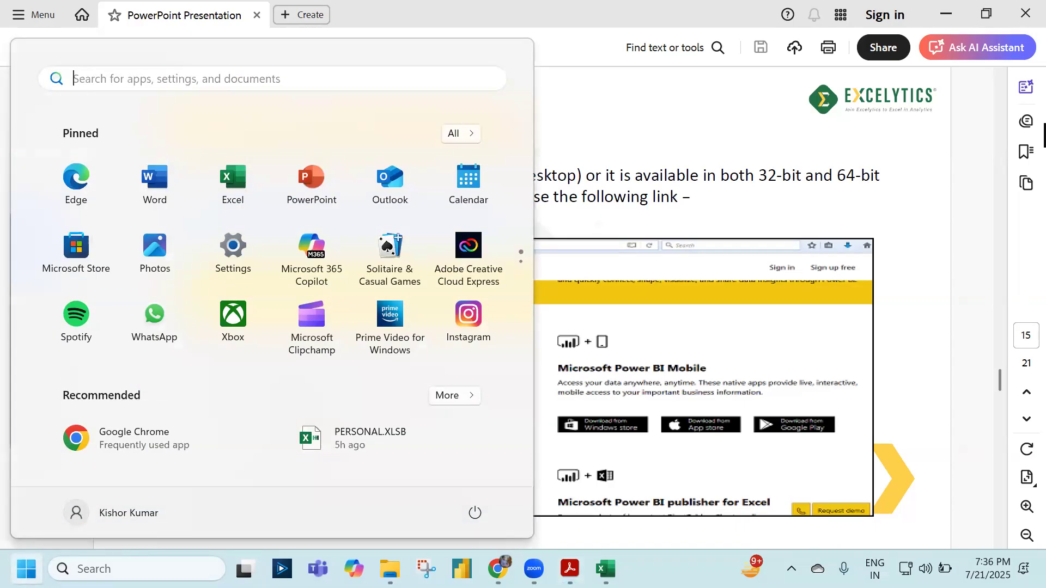
type("store")
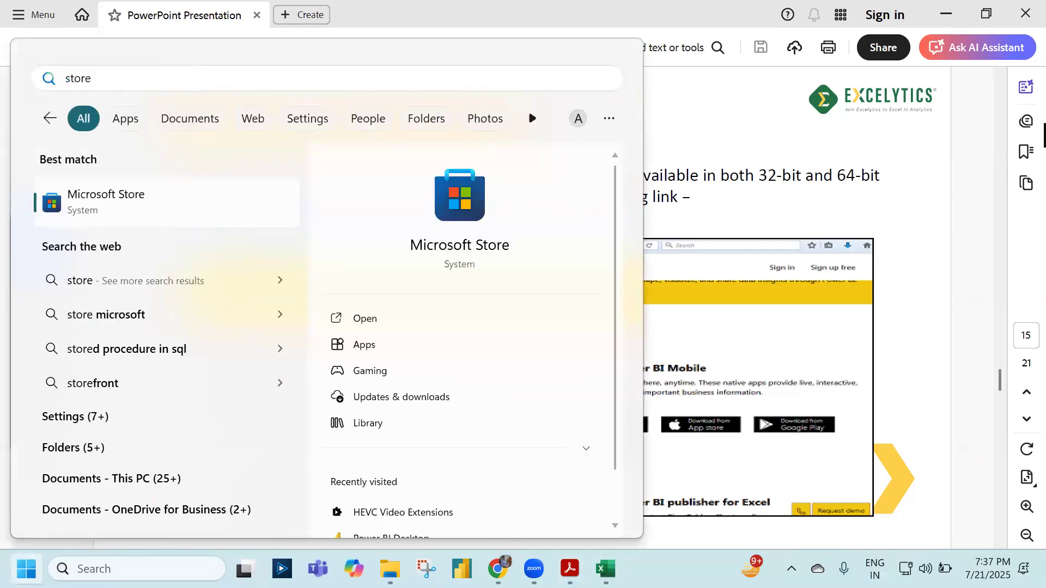
key("Return")
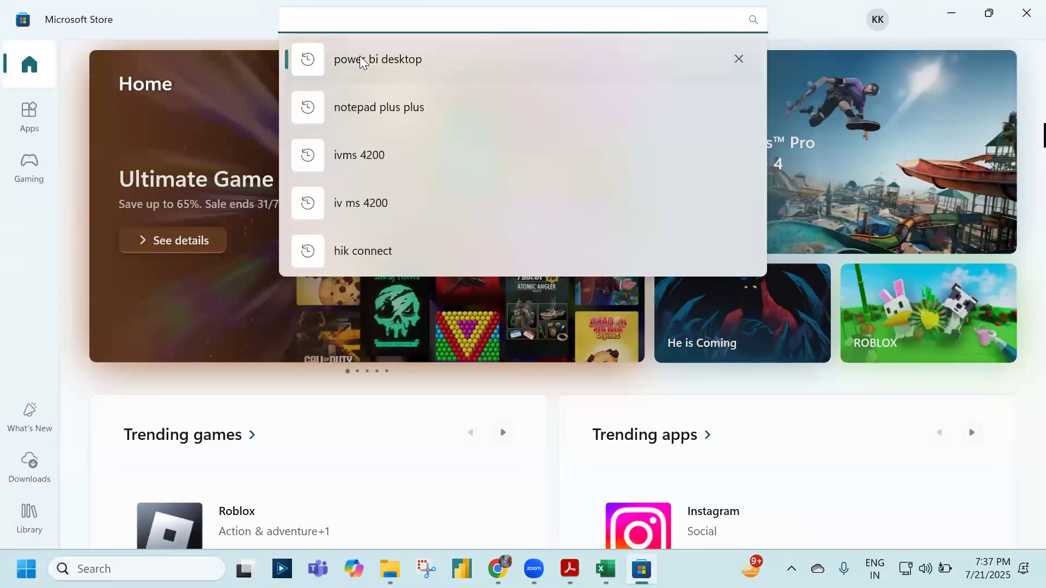
left_click(360, 57)
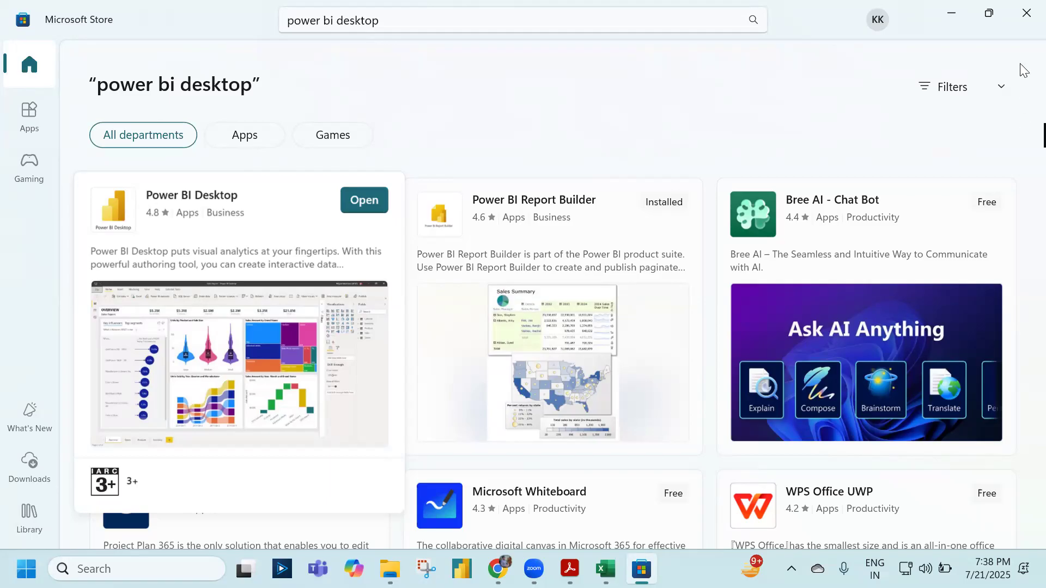
left_click(951, 14)
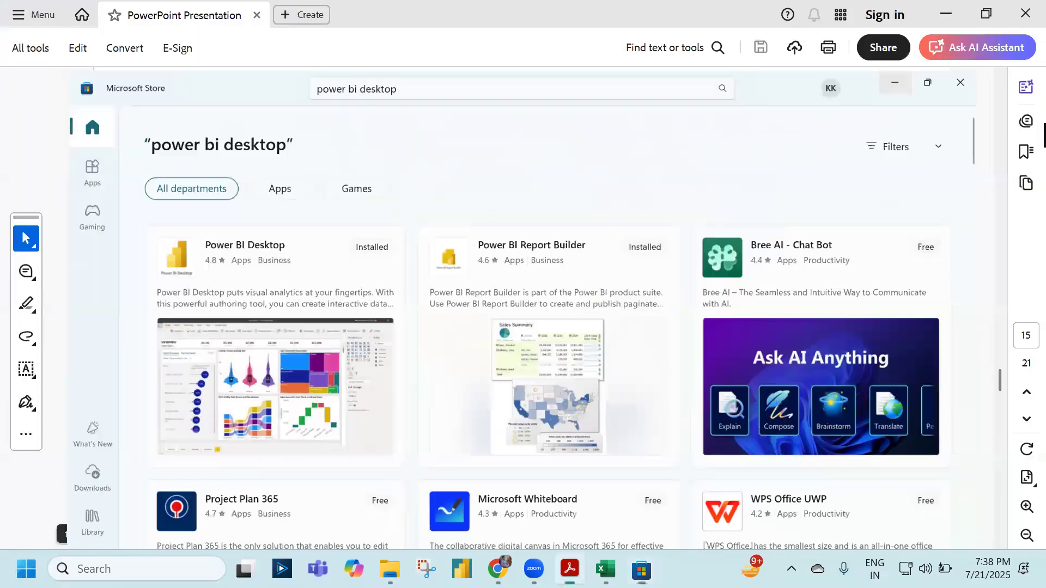
- Switch to Power BI Desktop, start a blank report, and browse to the 04_Data Sources folder for an Excel workbook import
left_click(461, 569)
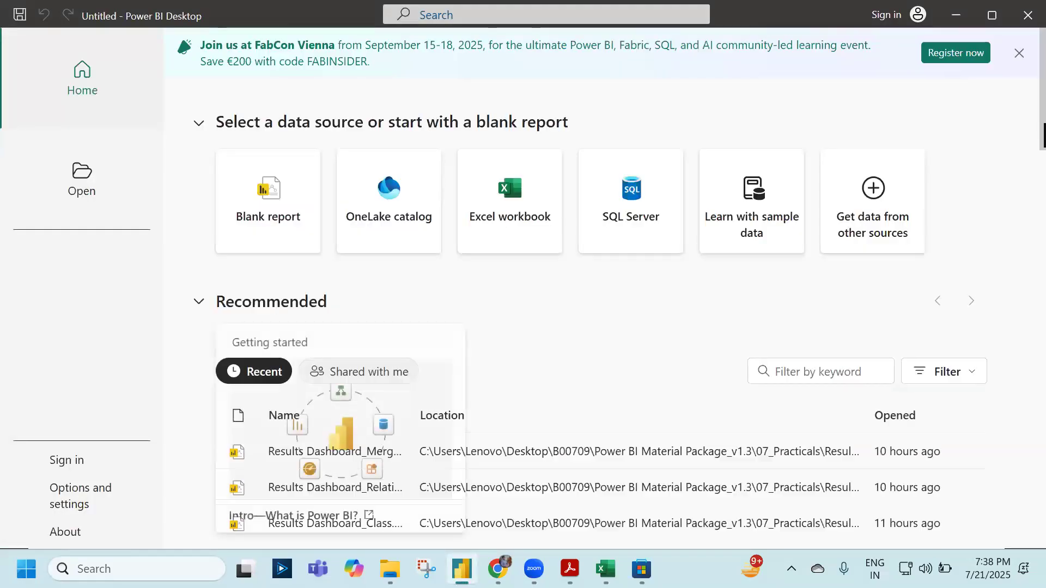
left_click(253, 238)
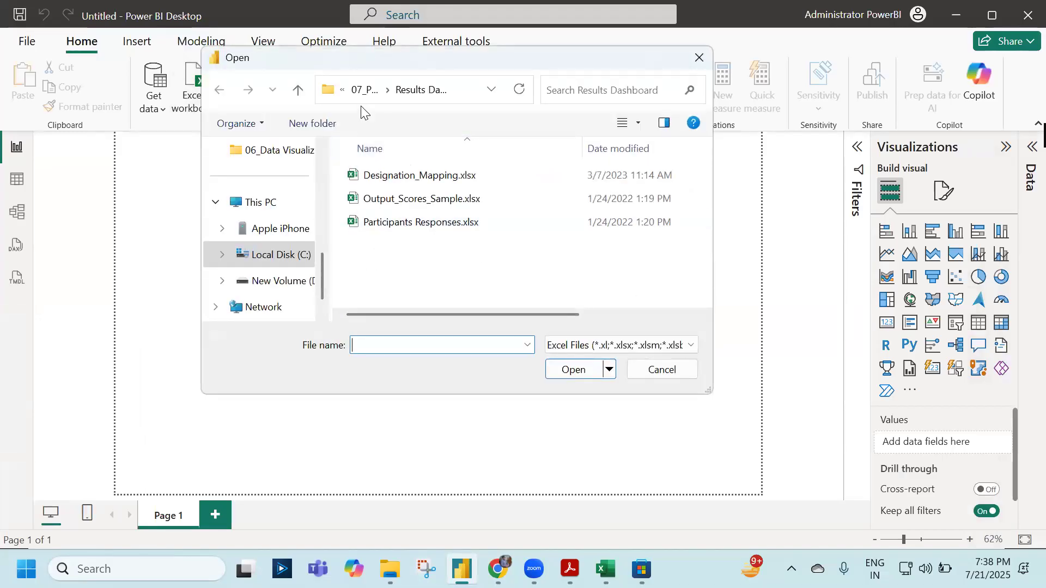
left_click(361, 91)
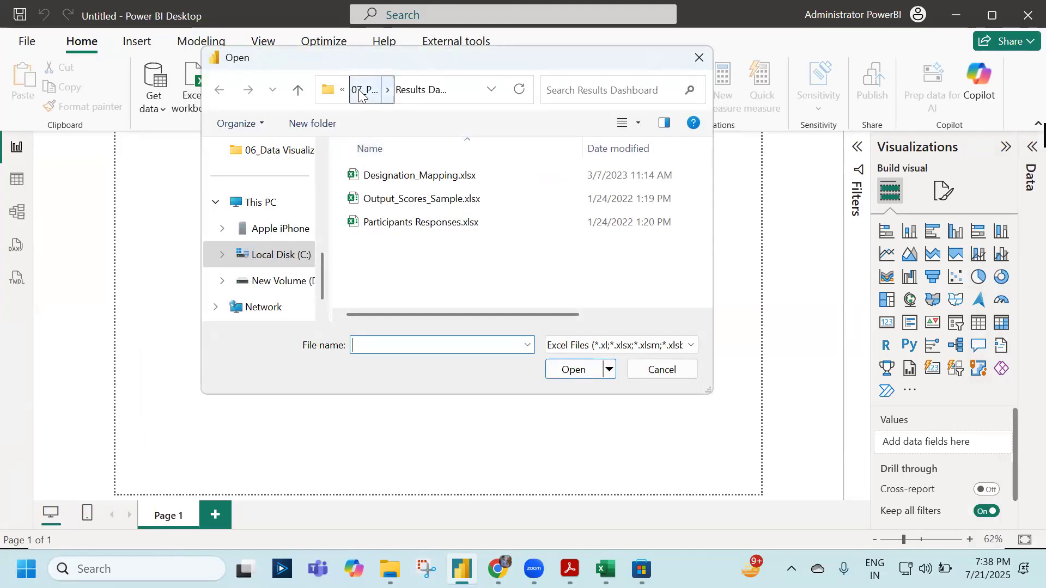
left_click(359, 92)
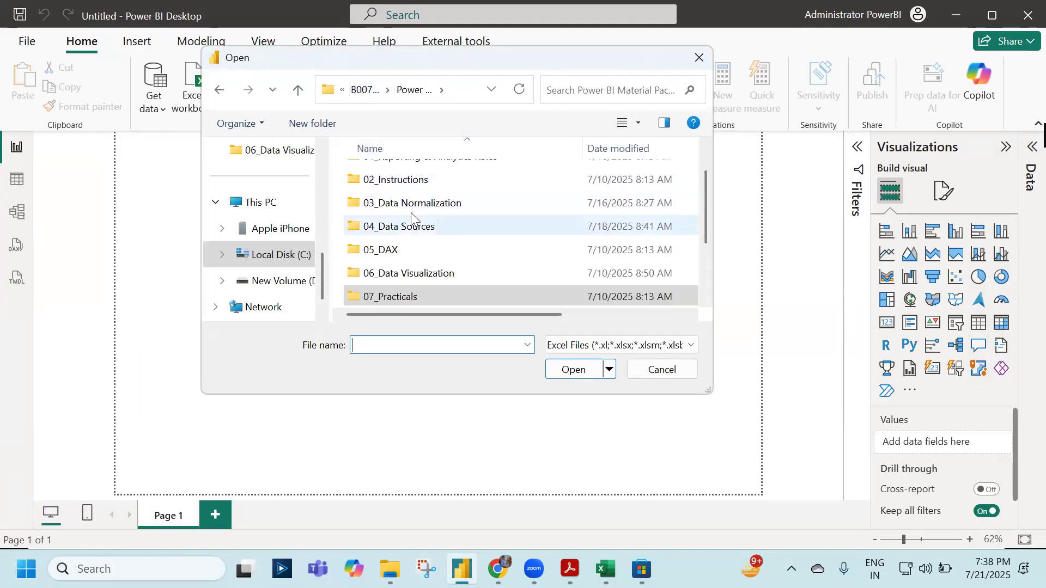
double_click(416, 230)
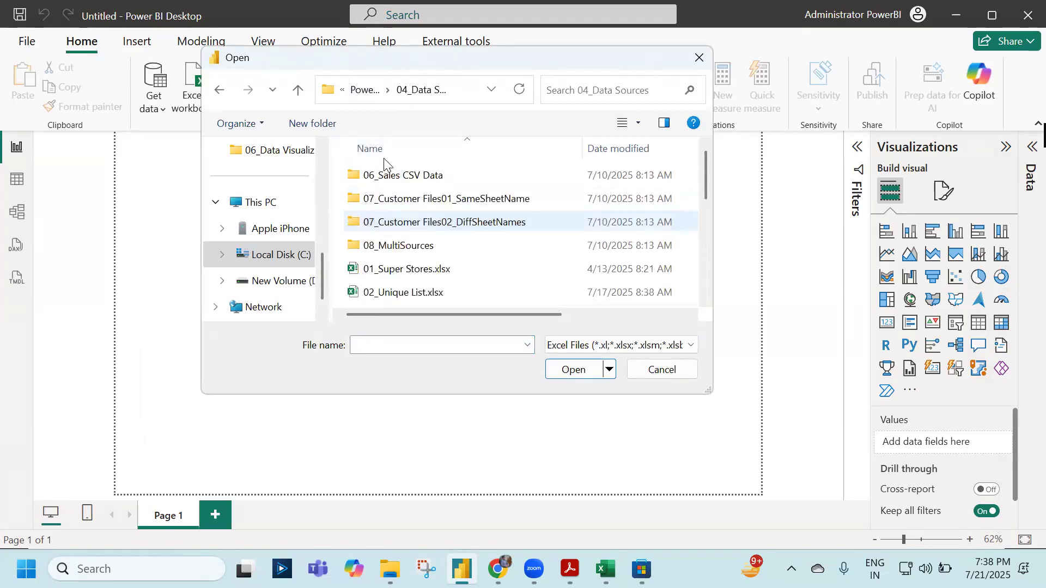
- Load Orders_Table from the 01_Super Stores.xlsx workbook into the report
left_click(396, 272)
left_click(573, 369)
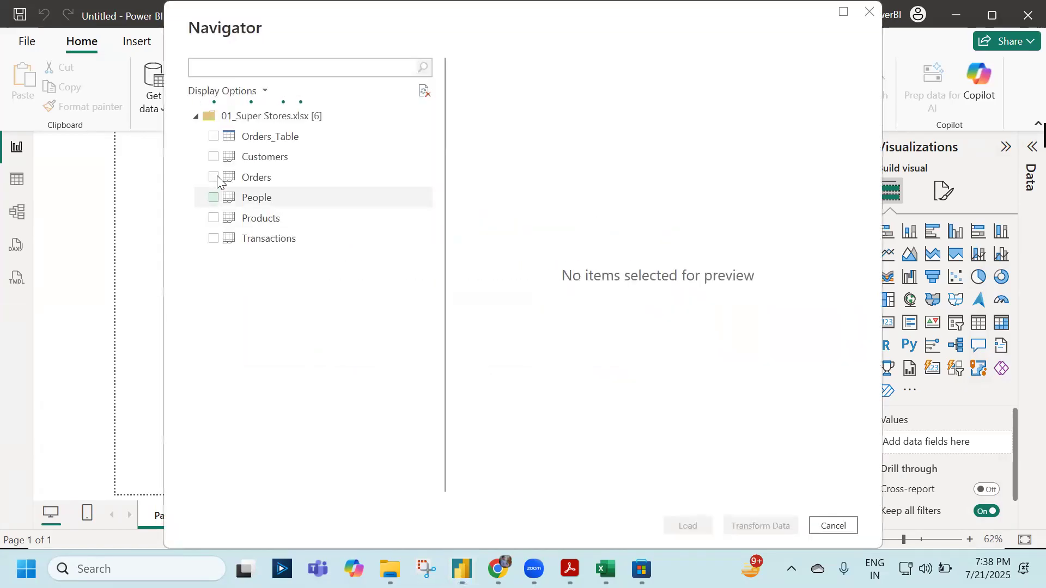
left_click(213, 136)
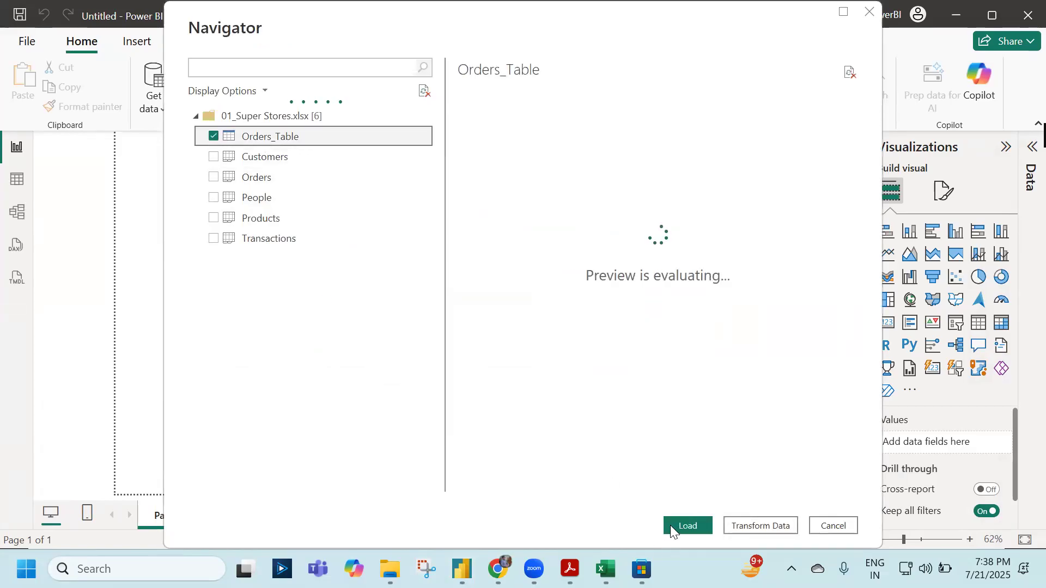
left_click(671, 525)
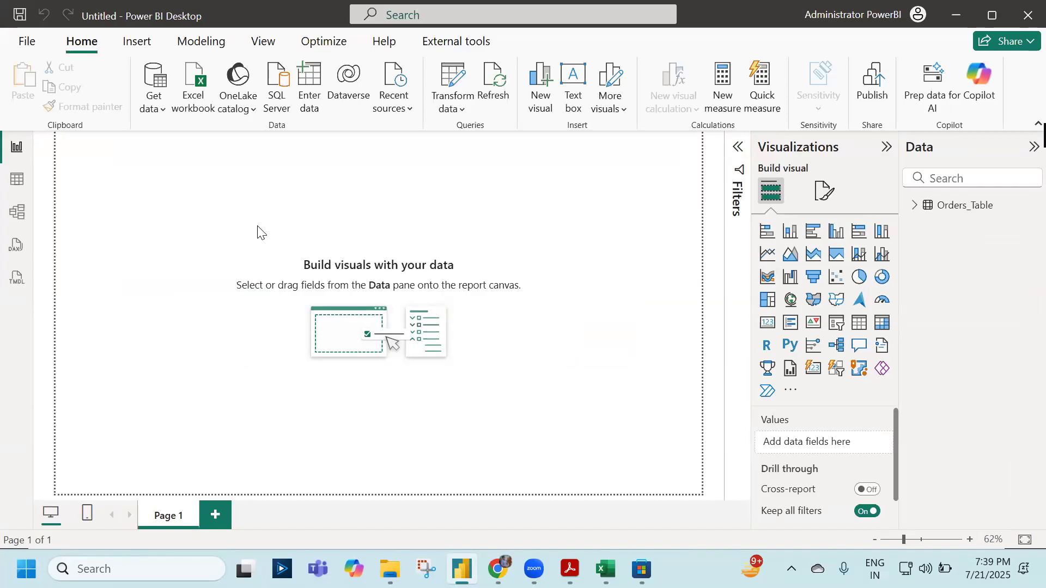
- Expand the Orders_Table fields and add a Q&A visual to the blank page that asks for "total sales"
left_click(915, 205)
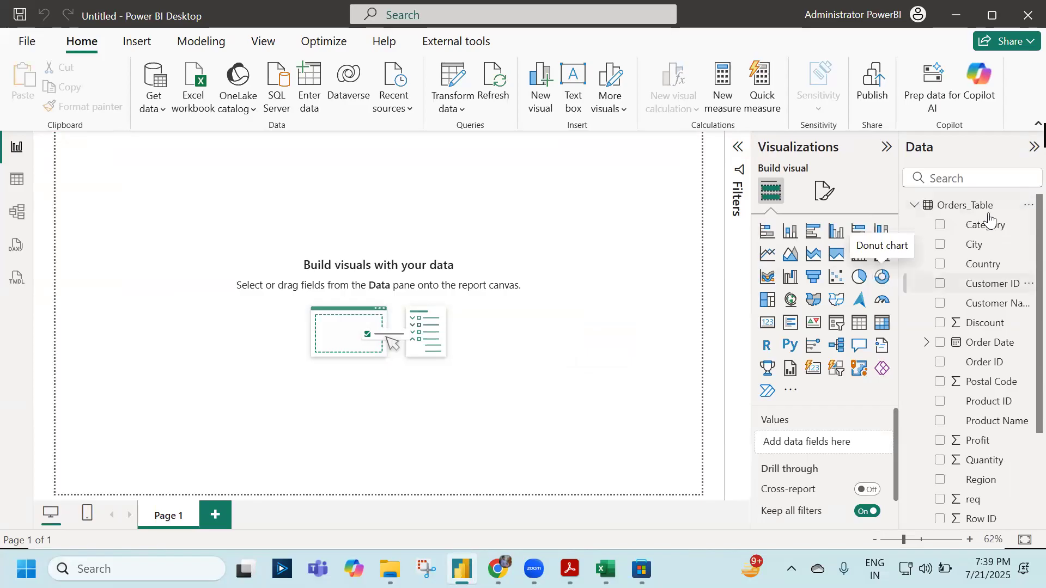
scroll(985, 397, "down", 1)
scroll(986, 397, "down", 4)
scroll(986, 398, "up", 5)
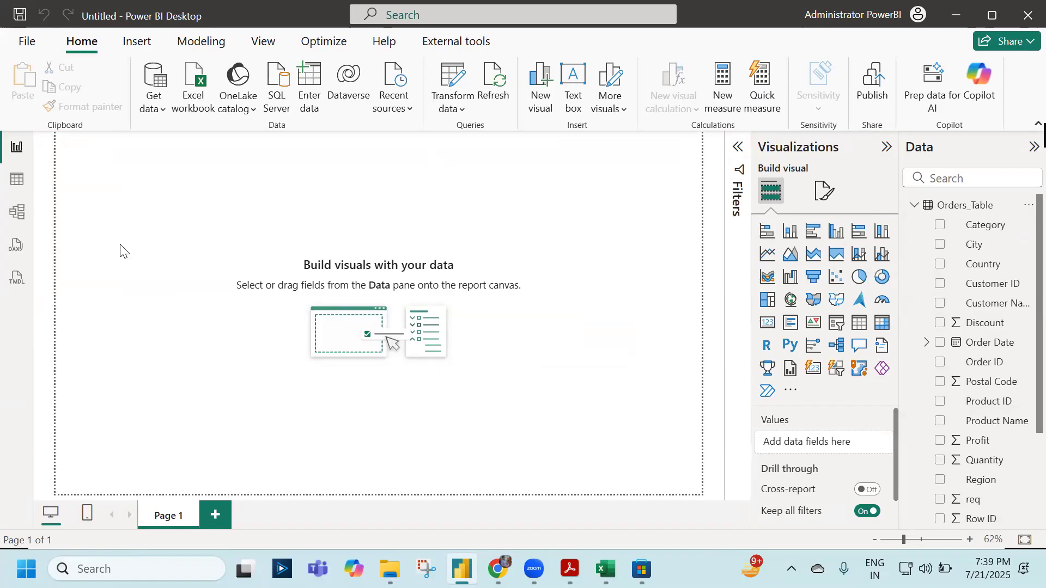
double_click(238, 285)
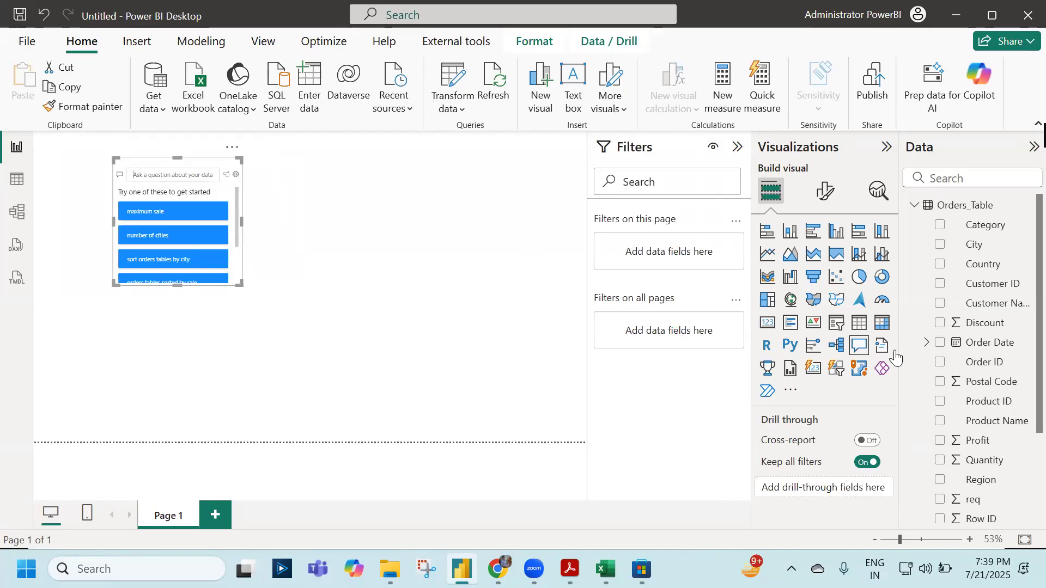
scroll(980, 381, "down", 4)
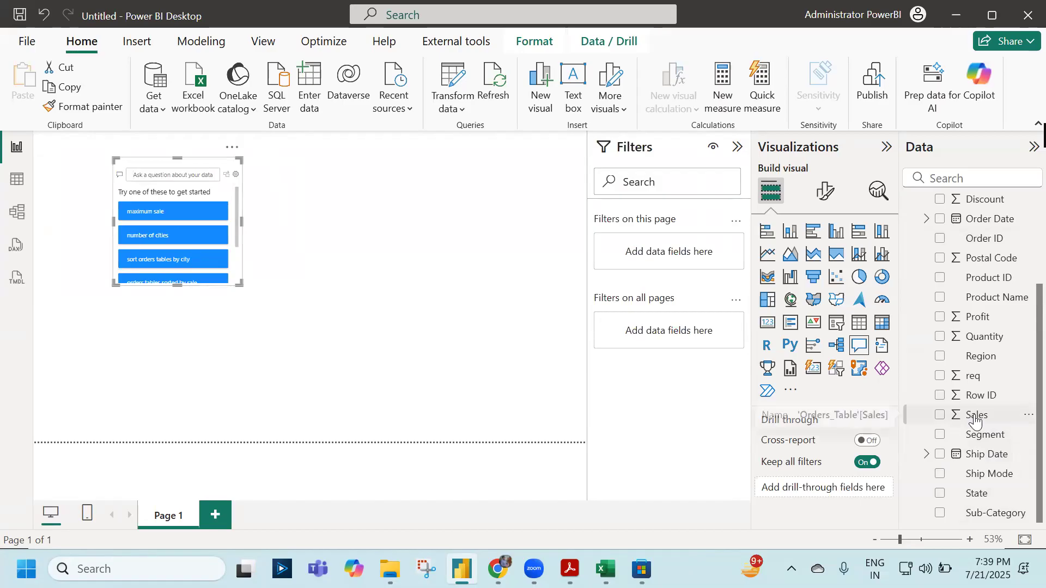
type("total sales")
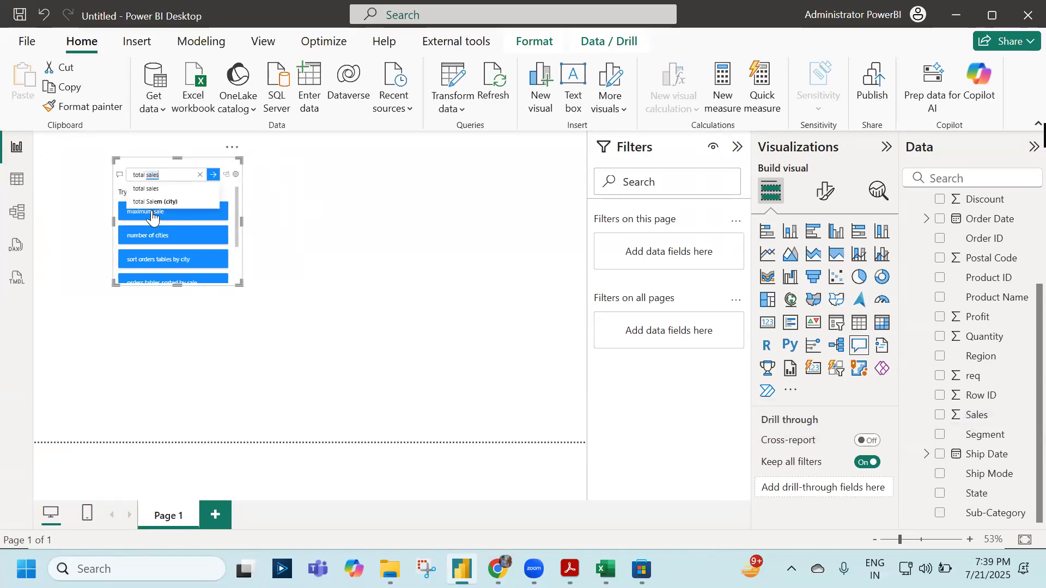
left_click(168, 191)
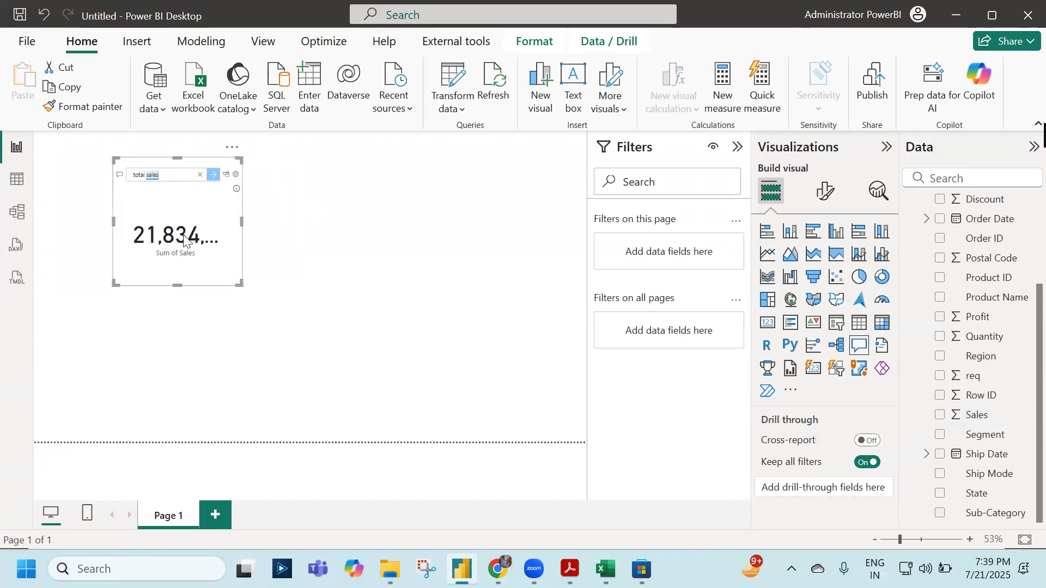
- Convert the total sales Q&A result into a standard card, move it to the page's left edge, and halve its height
left_click(226, 175)
left_click_drag(187, 163, 116, 184)
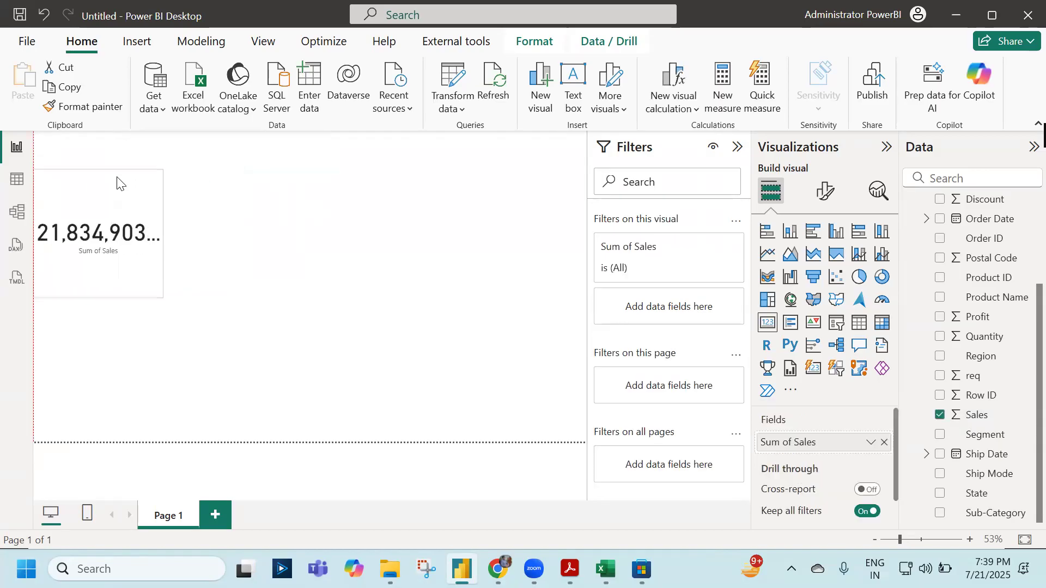
left_click_drag(93, 298, 90, 234)
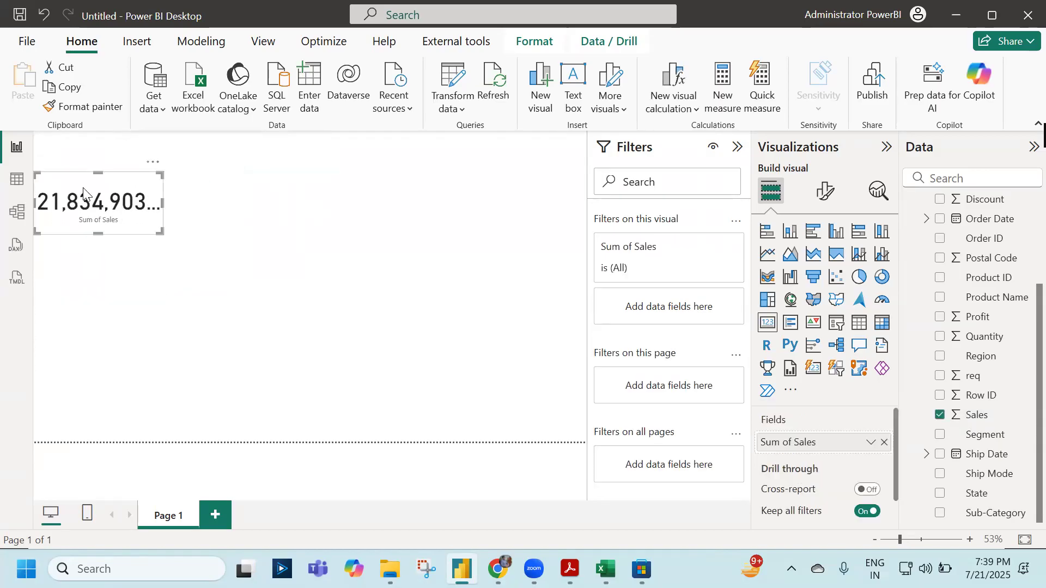
- Set the callout value display units of the Sum of Sales card to Auto
left_click(822, 191)
left_click(773, 303)
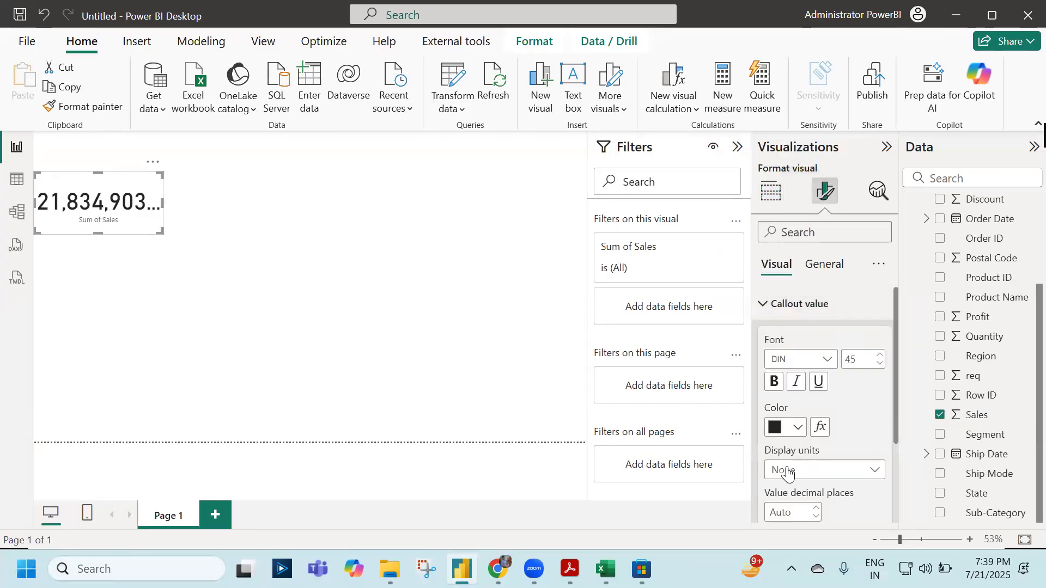
left_click(786, 473)
left_click(790, 353)
- Add a Q&A visual beside the sales card, ask for "total profit", and convert the result into a standard card
double_click(195, 189)
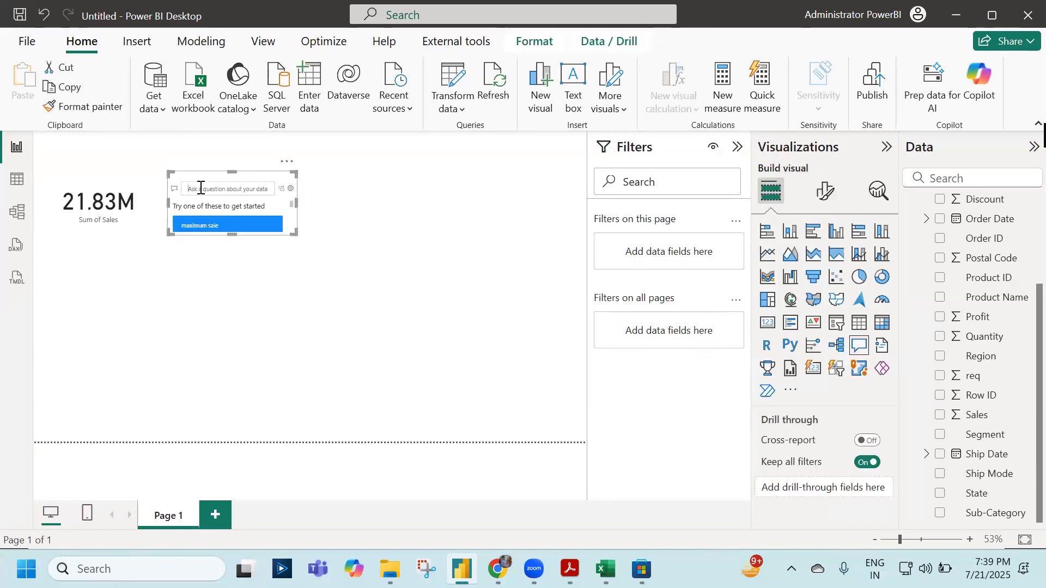
type("total profit")
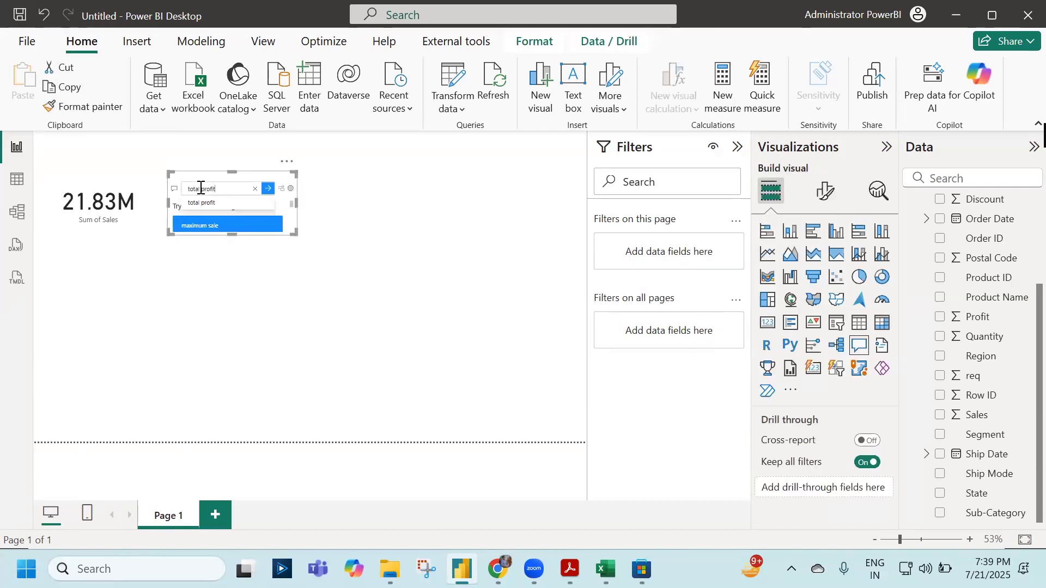
left_click(205, 203)
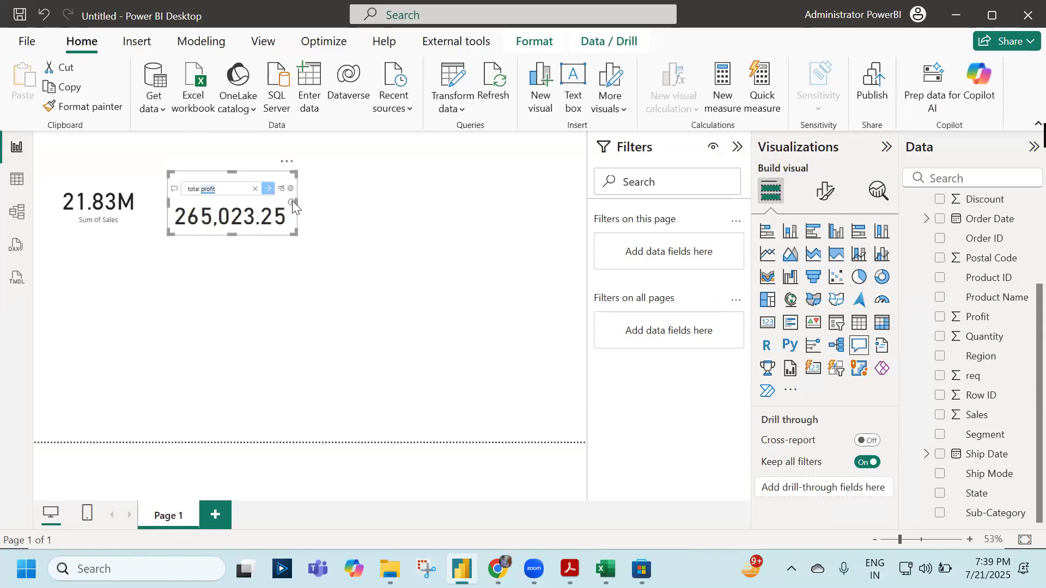
left_click(280, 189)
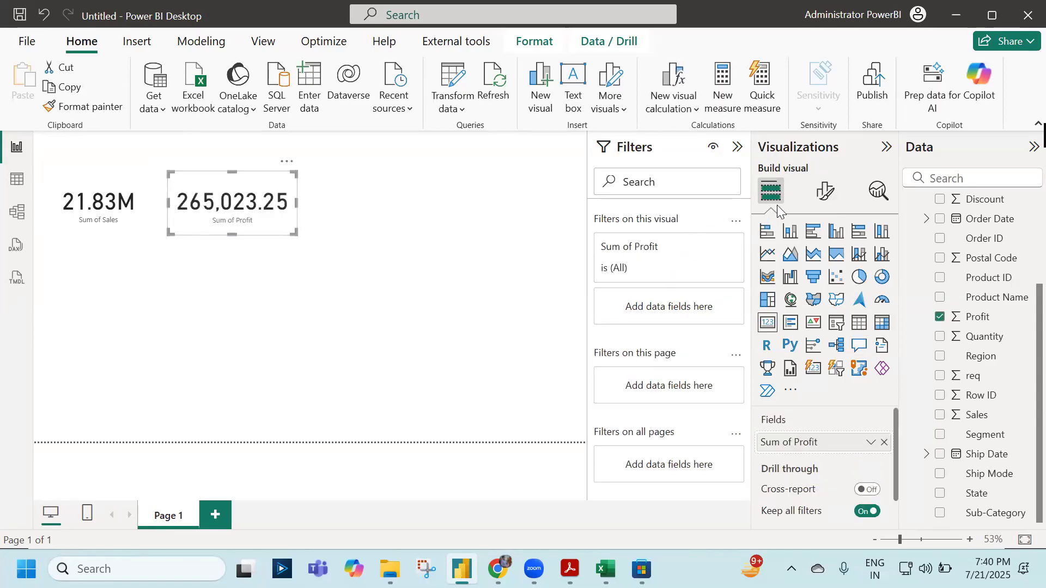
- Set the callout value display units of the Sum of Profit card to Auto
left_click(823, 193)
left_click(780, 303)
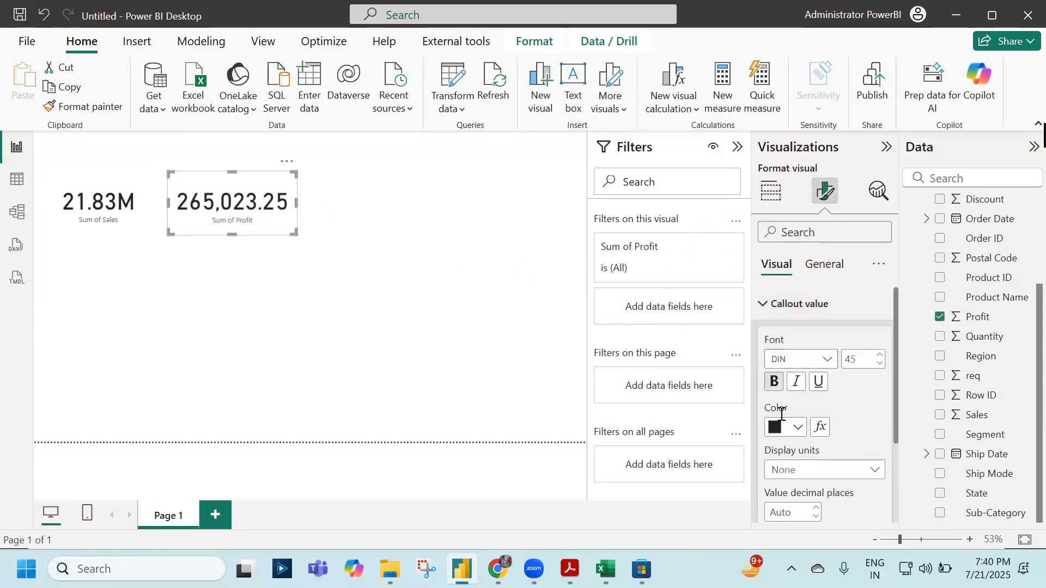
left_click(789, 468)
left_click(786, 351)
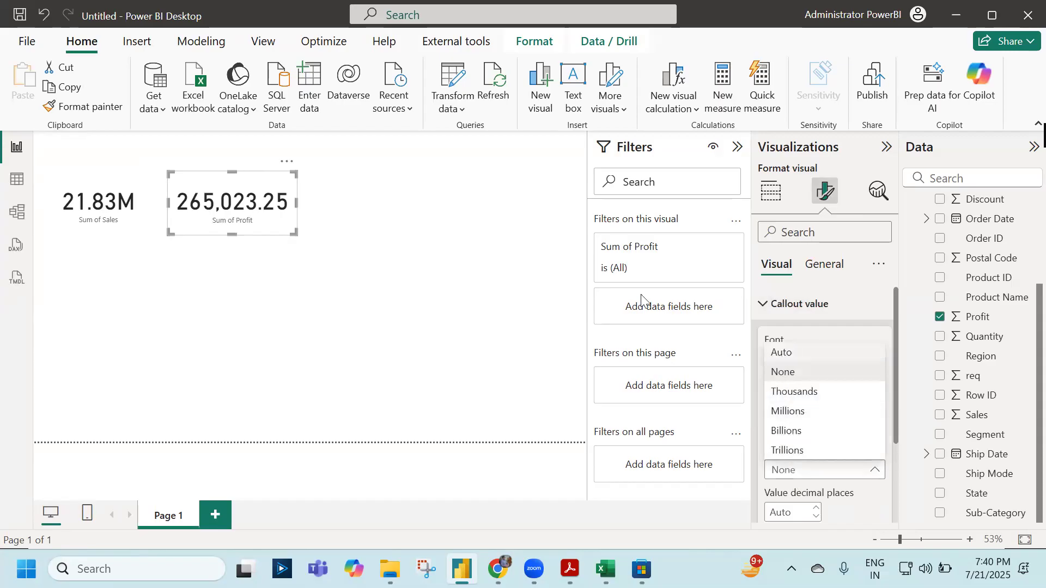
- Add a Q&A visual beside the profit card, ask for "total quantity", and convert the result into a standard card
double_click(319, 192)
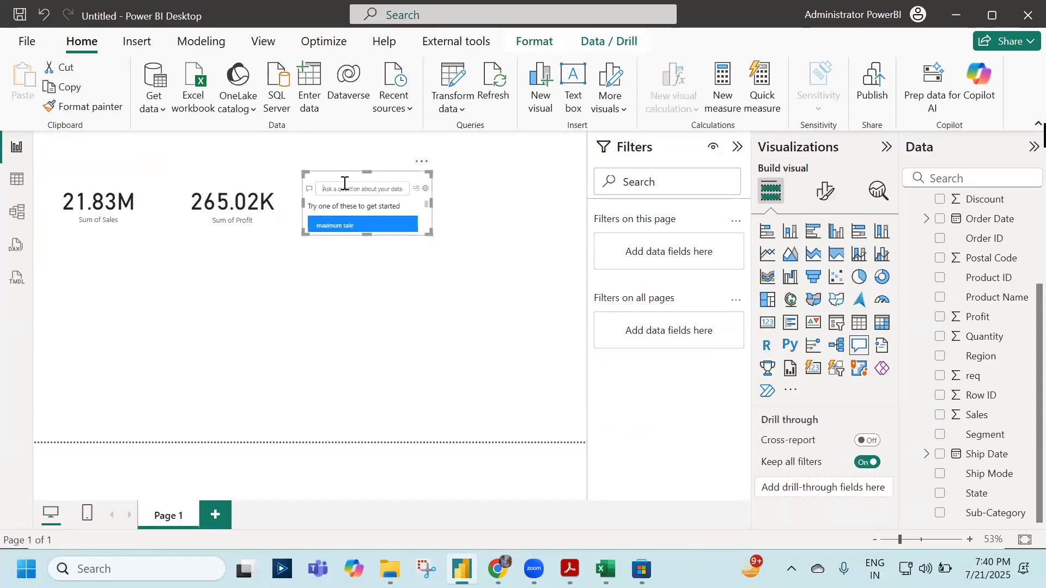
left_click(344, 185)
type("total quan")
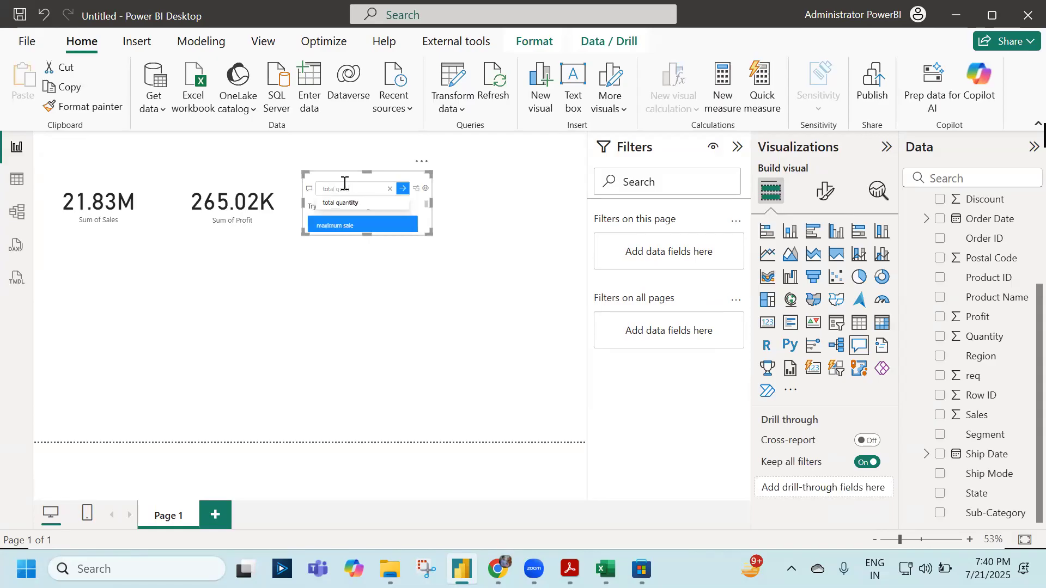
left_click(360, 203)
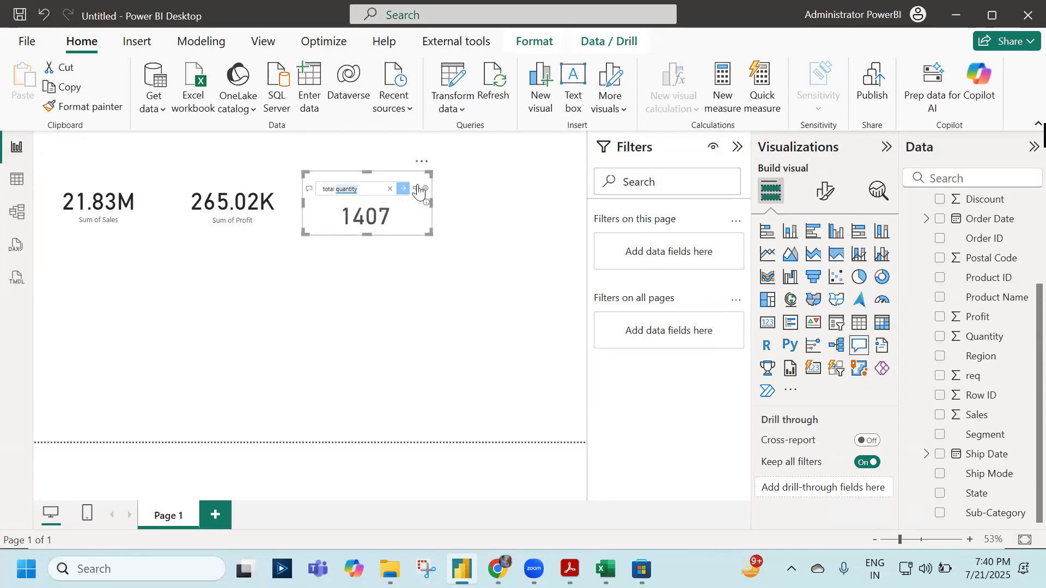
left_click(417, 190)
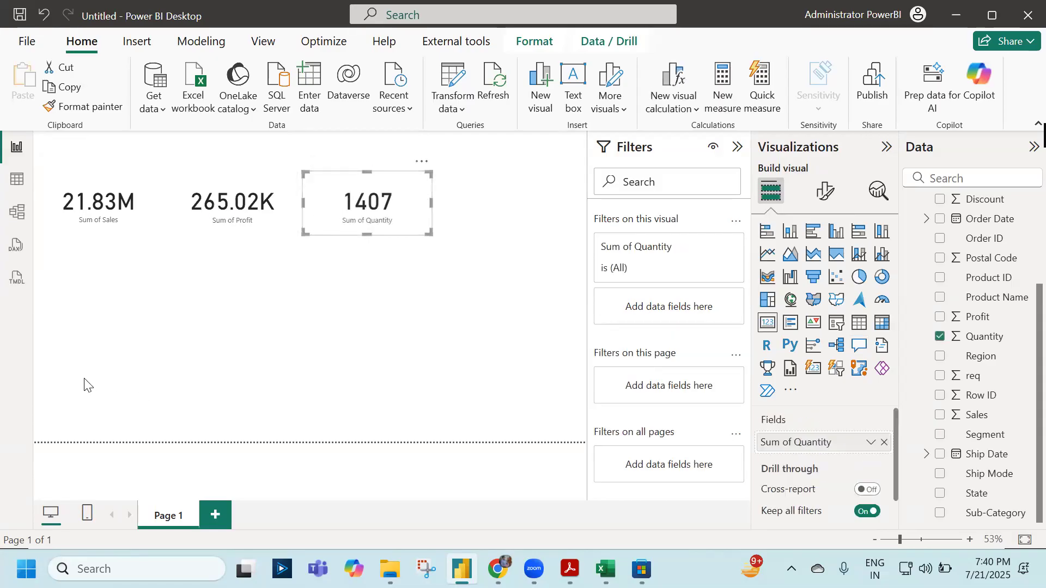
- Add a Q&A visual under the sales card asking for "total sales by state", and enlarge it to about half the page's width
double_click(130, 301)
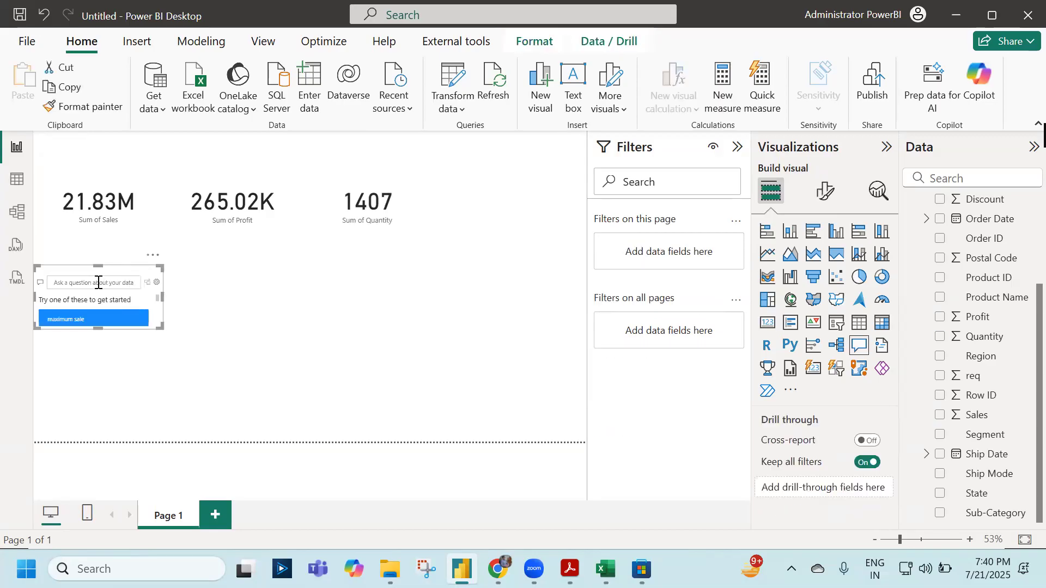
type("total sal")
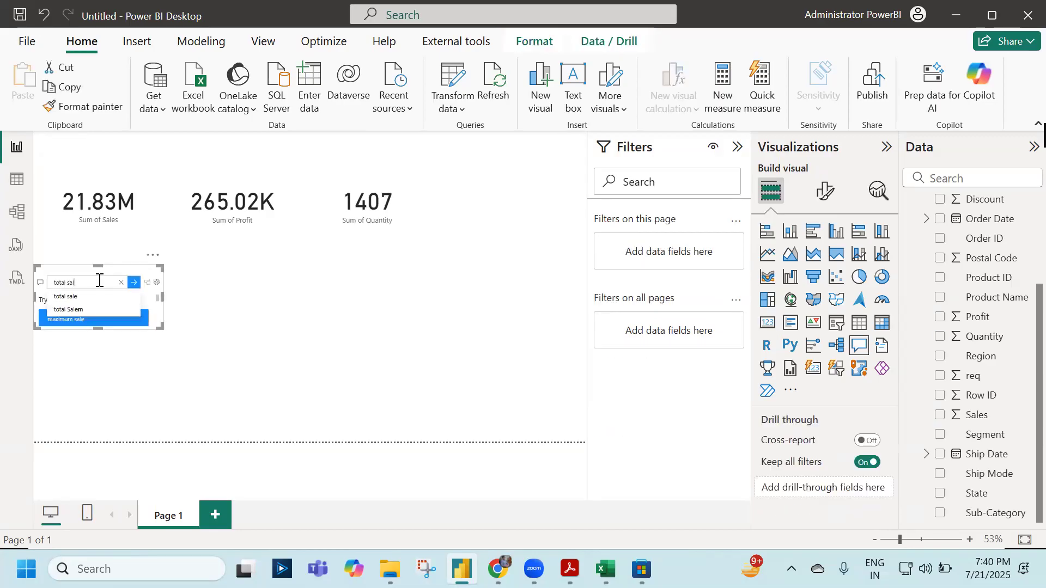
type("es by state")
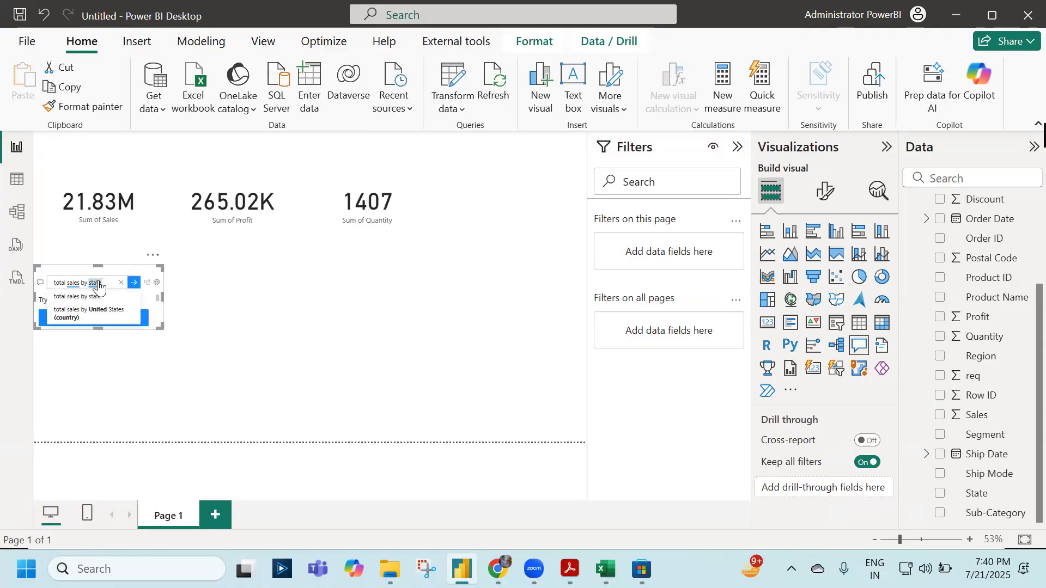
left_click_drag(109, 268, 98, 237)
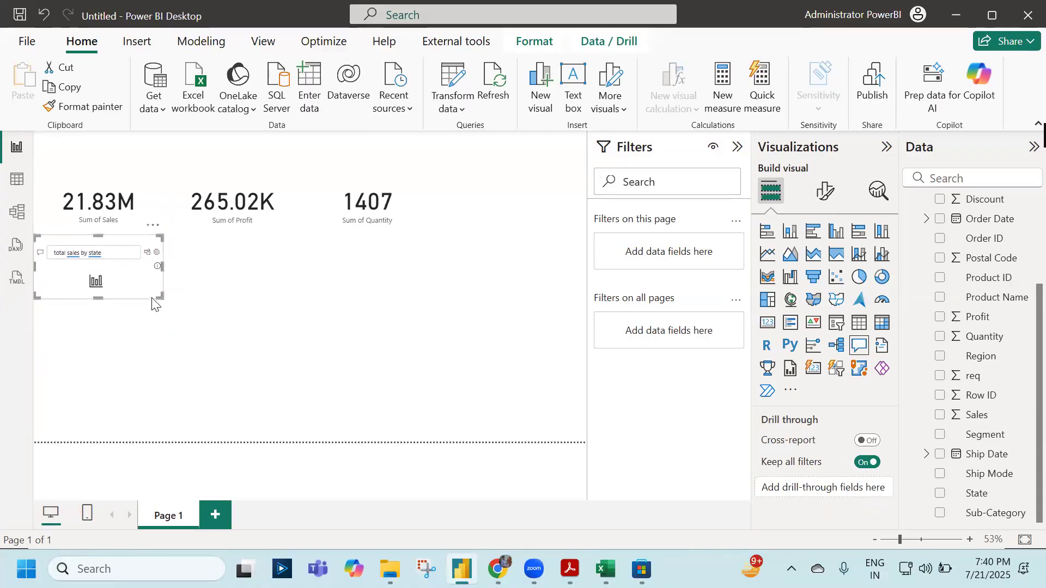
left_click_drag(159, 296, 270, 418)
left_click_drag(339, 472, 310, 465)
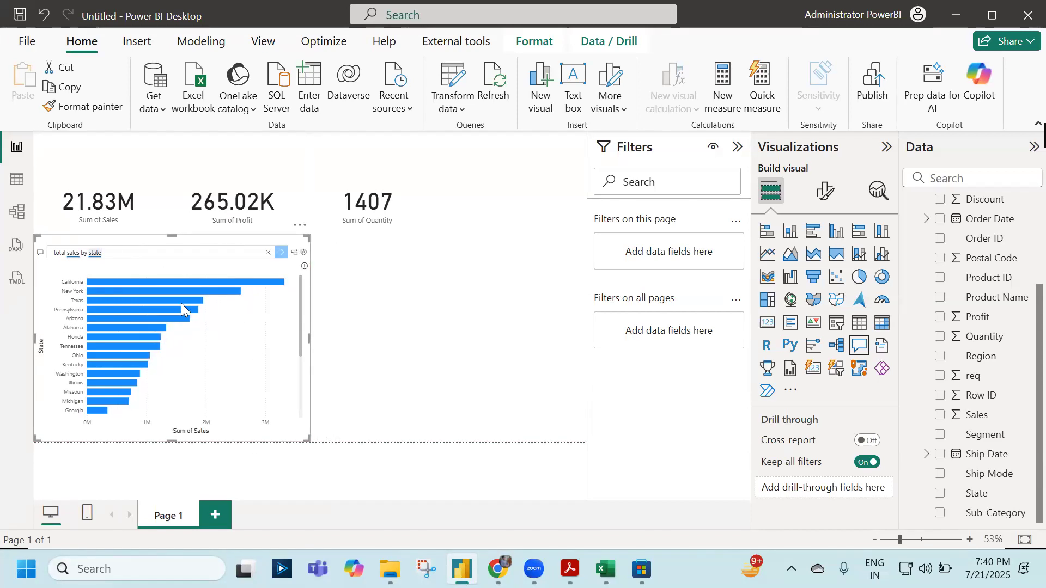
- Extend the state question to "total sales by state on a map" and convert the result into a standard map visual
mouse_move(181, 303)
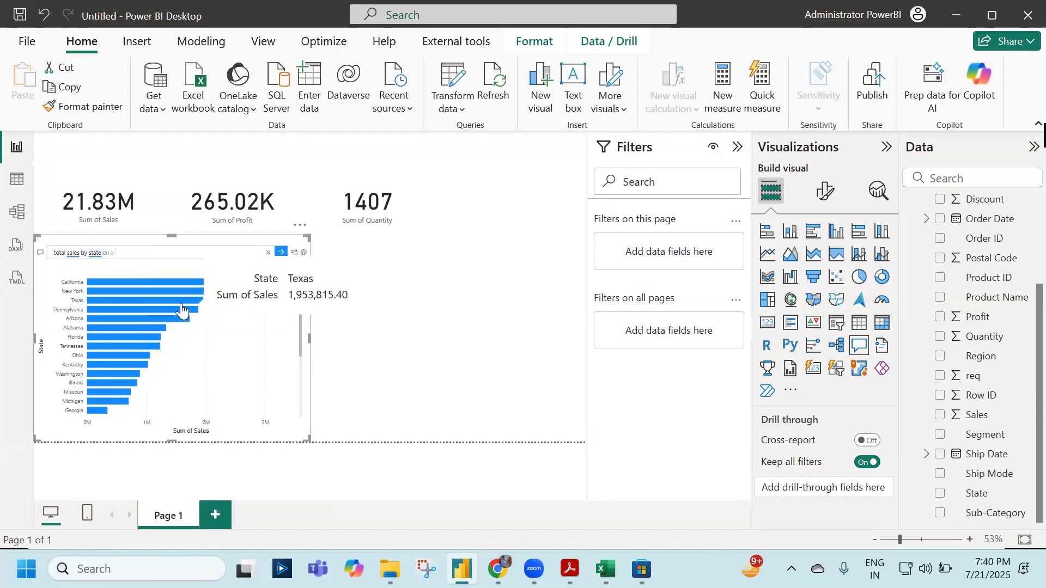
left_click(163, 267)
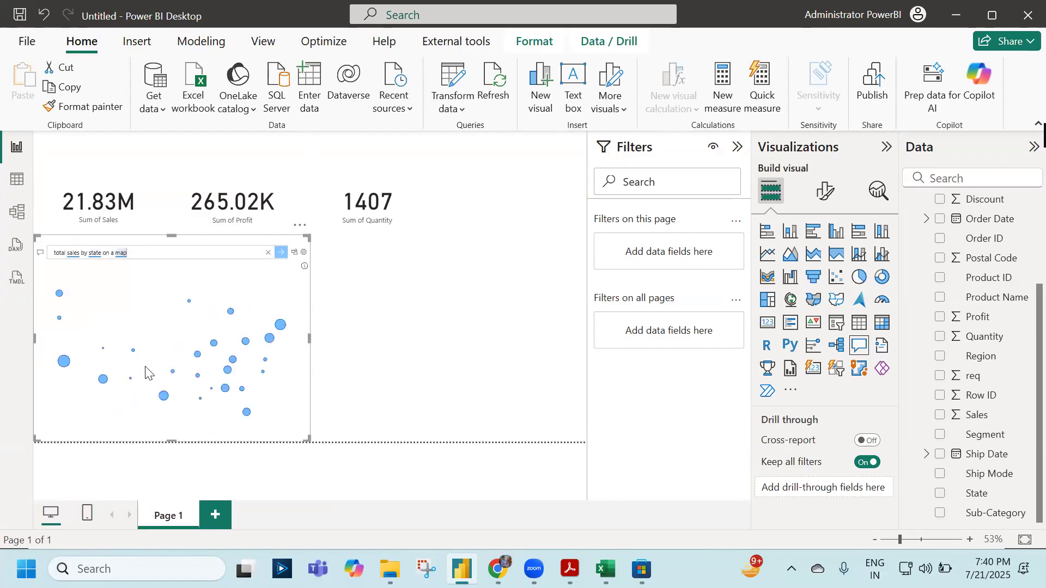
left_click(294, 254)
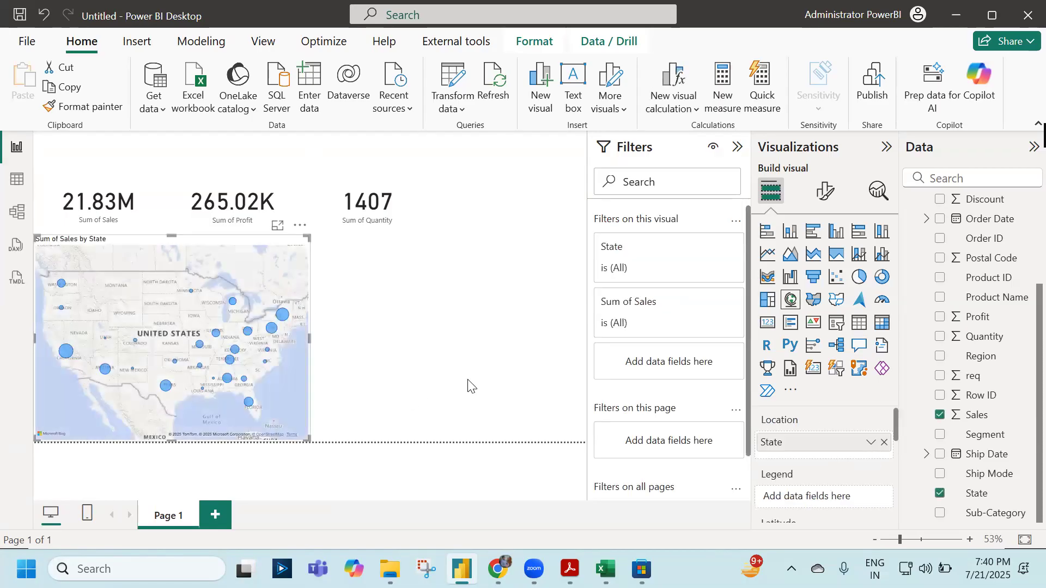
- Add a Q&A visual beside the map and ask for "total sales by category"
double_click(408, 282)
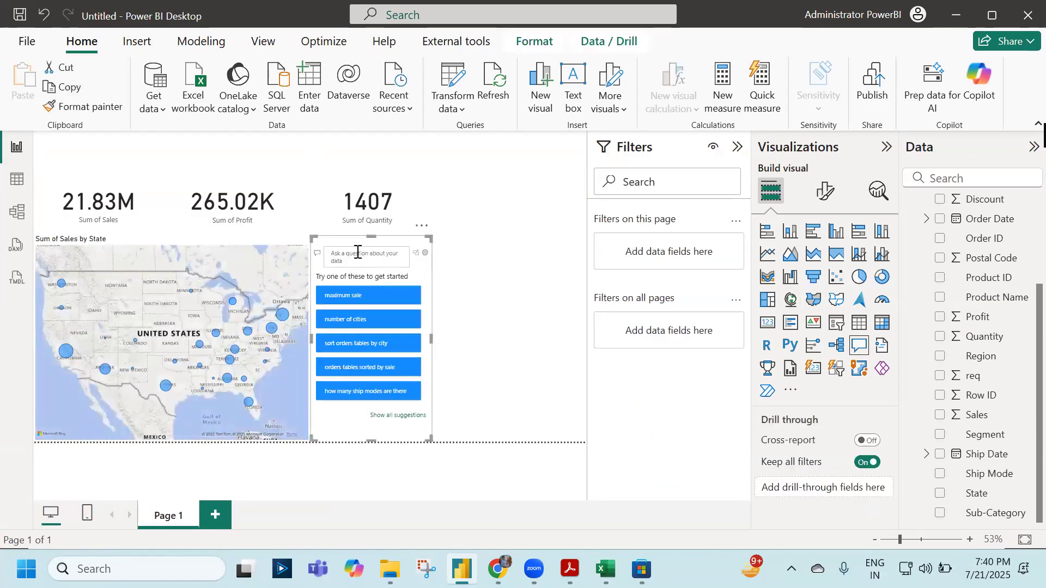
left_click(357, 259)
type("total")
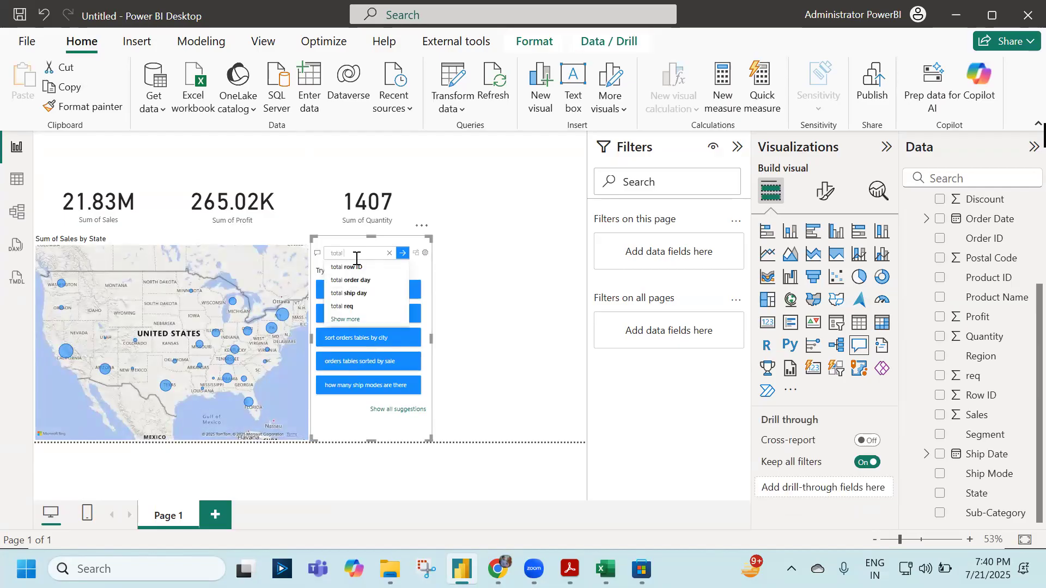
type(" sales by cate")
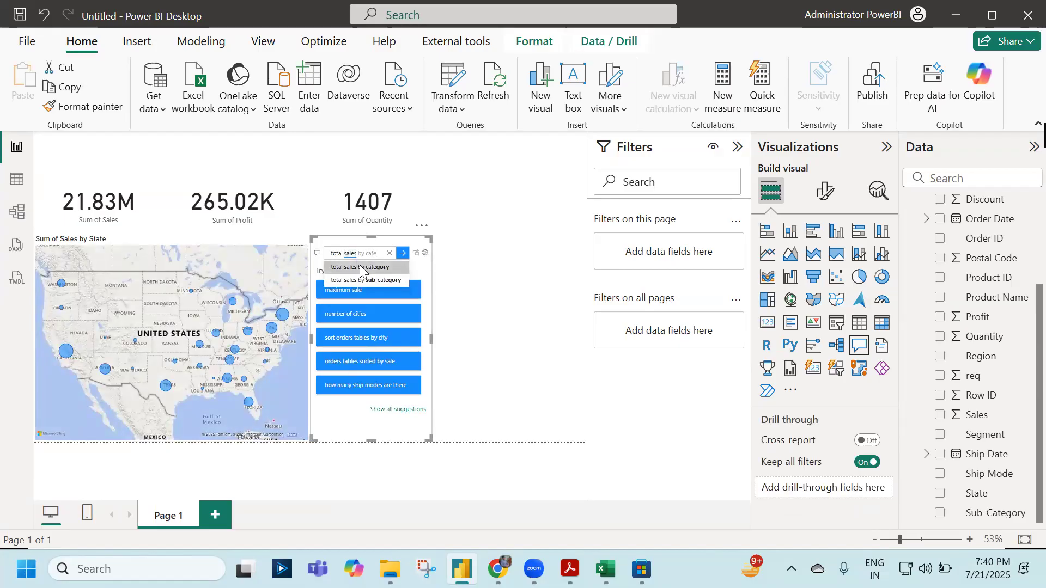
left_click(360, 266)
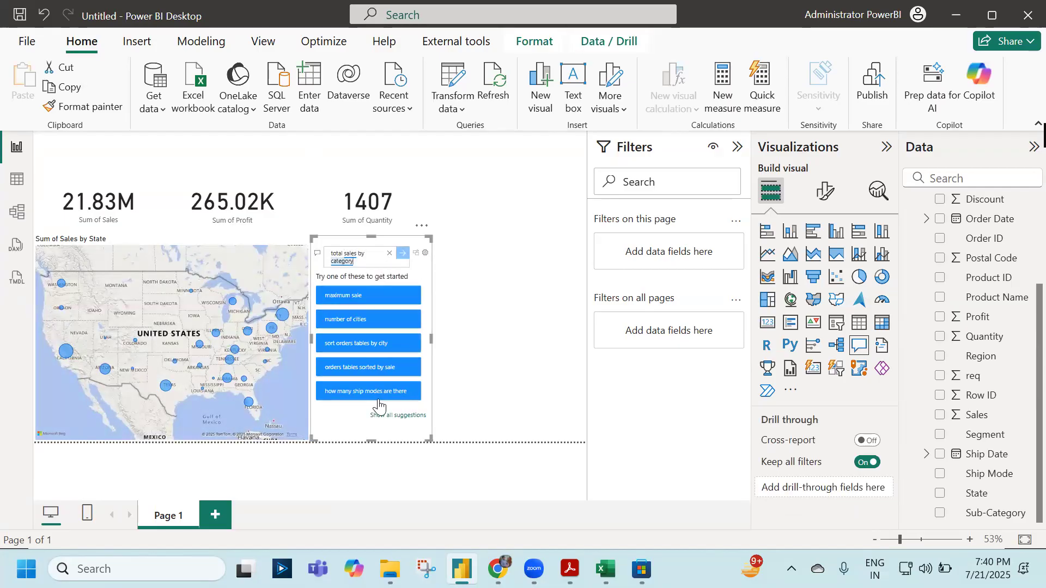
- Halve the category visual's height, widen it beyond the quantity card, and convert it into a standard bar chart
left_click_drag(371, 437, 366, 338)
left_click_drag(432, 288, 490, 290)
left_click(469, 252)
left_click_drag(488, 285, 497, 286)
- Add a Q&A visual below the category chart, ask for "total sales by segment in a pie", and convert the result into a standard pie chart
double_click(393, 372)
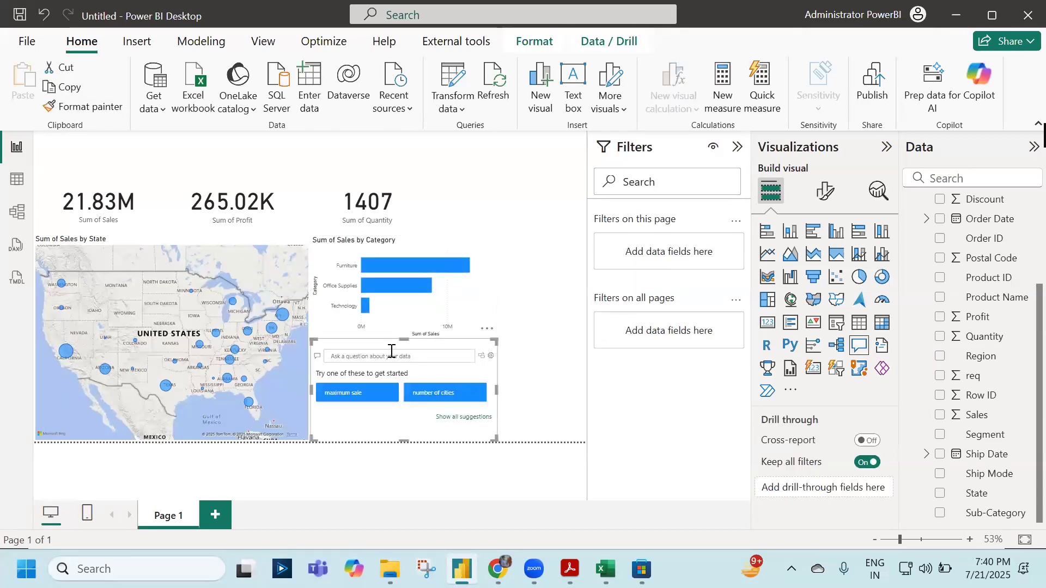
left_click(391, 351)
type("total sales by segmen")
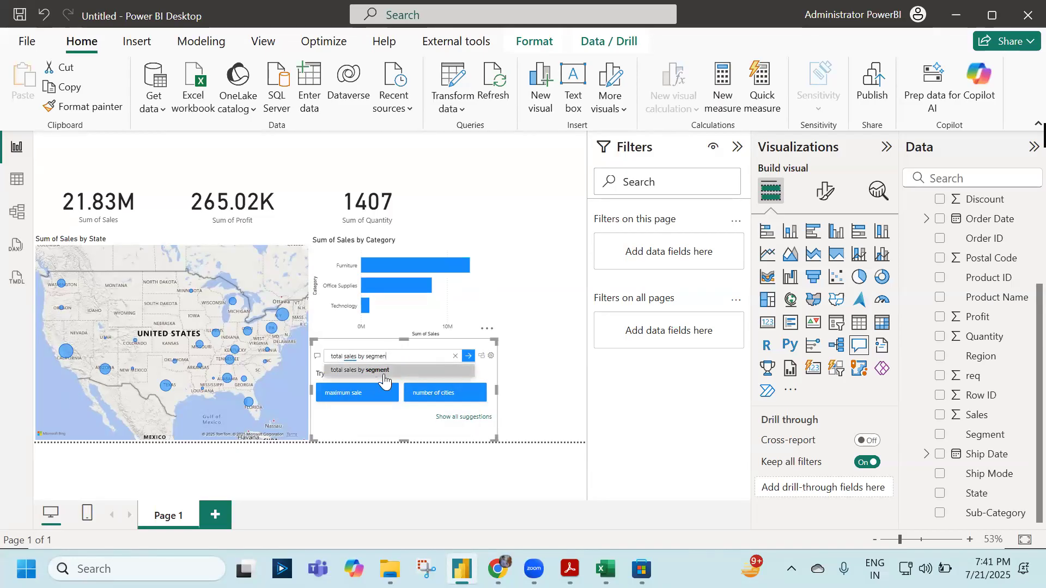
left_click(384, 373)
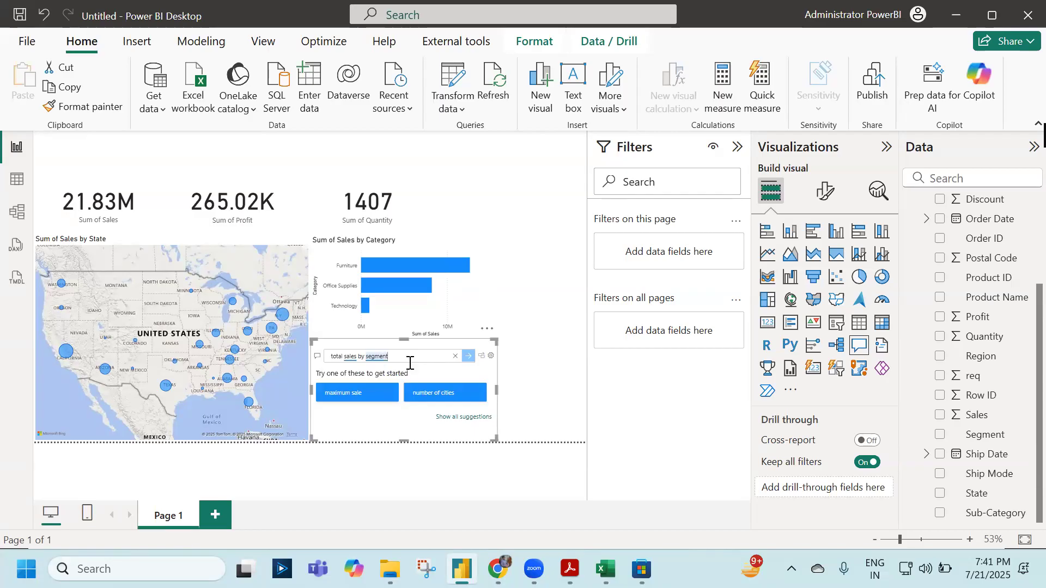
type("in ")
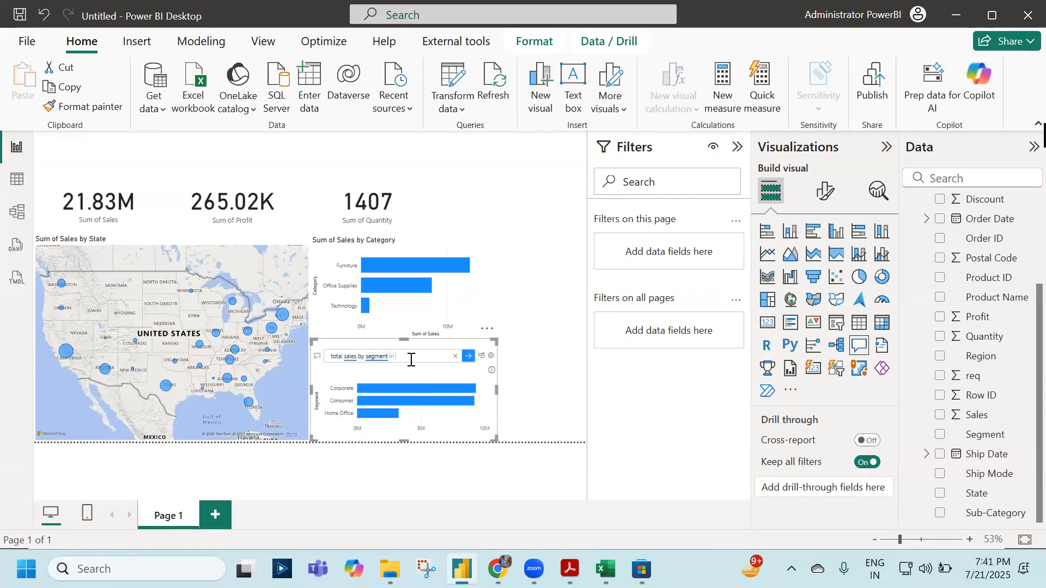
type("a pee")
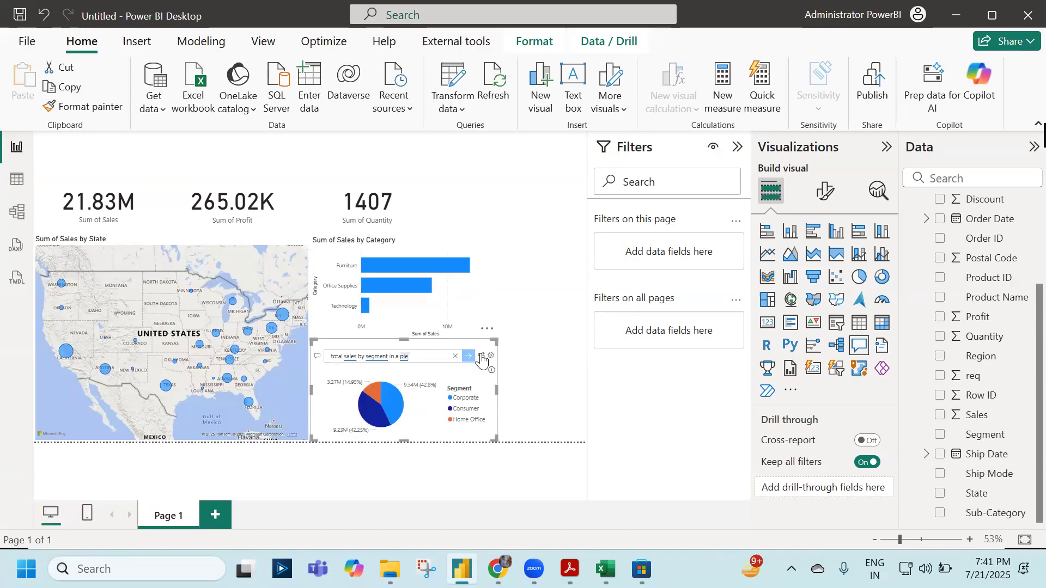
left_click(481, 356)
left_click(564, 302)
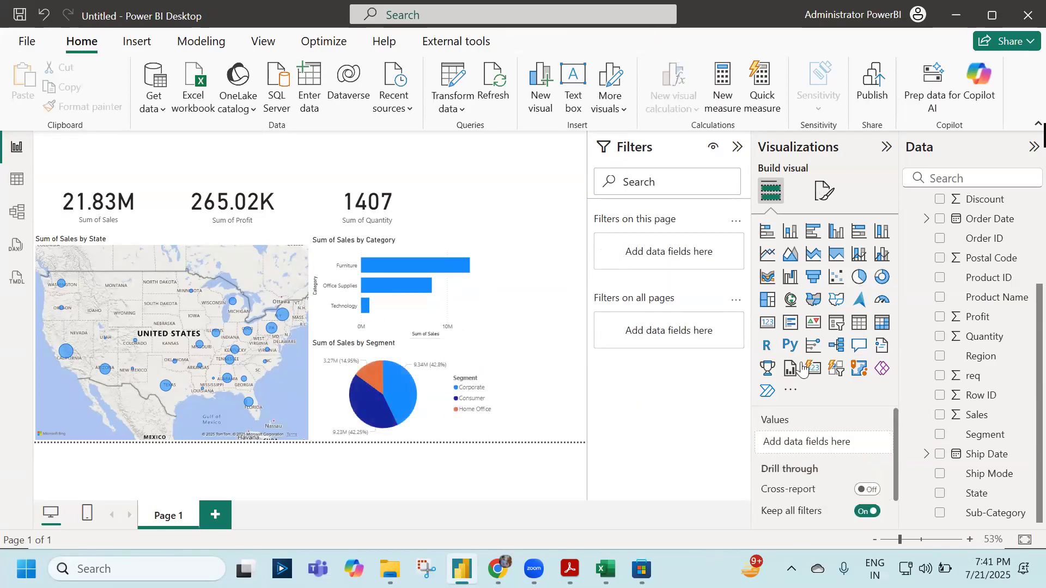
- Add a small slicer beside the category chart and assign the Region field to it
left_click(837, 323)
left_click_drag(472, 193, 561, 259)
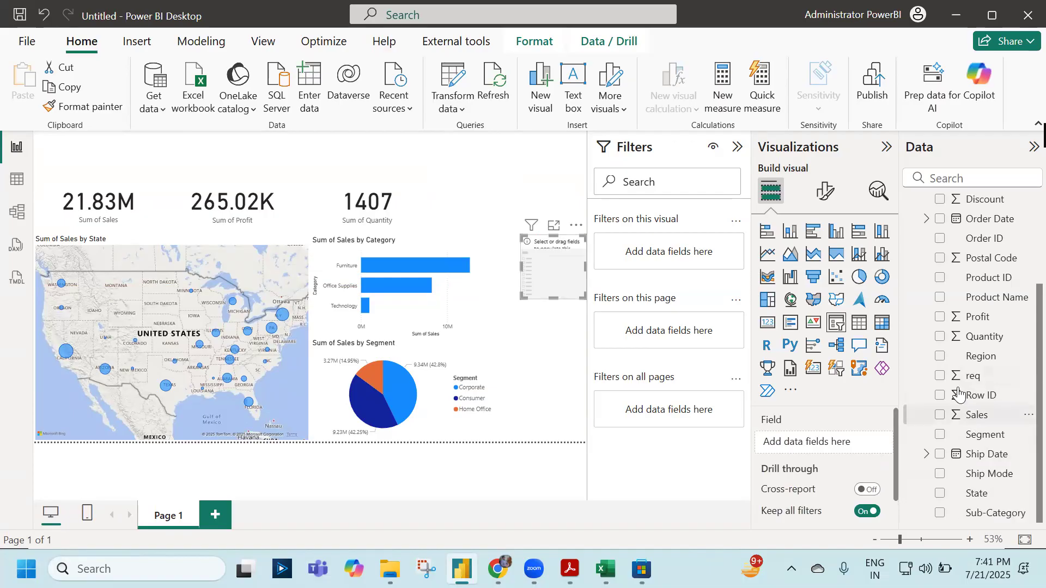
left_click(939, 356)
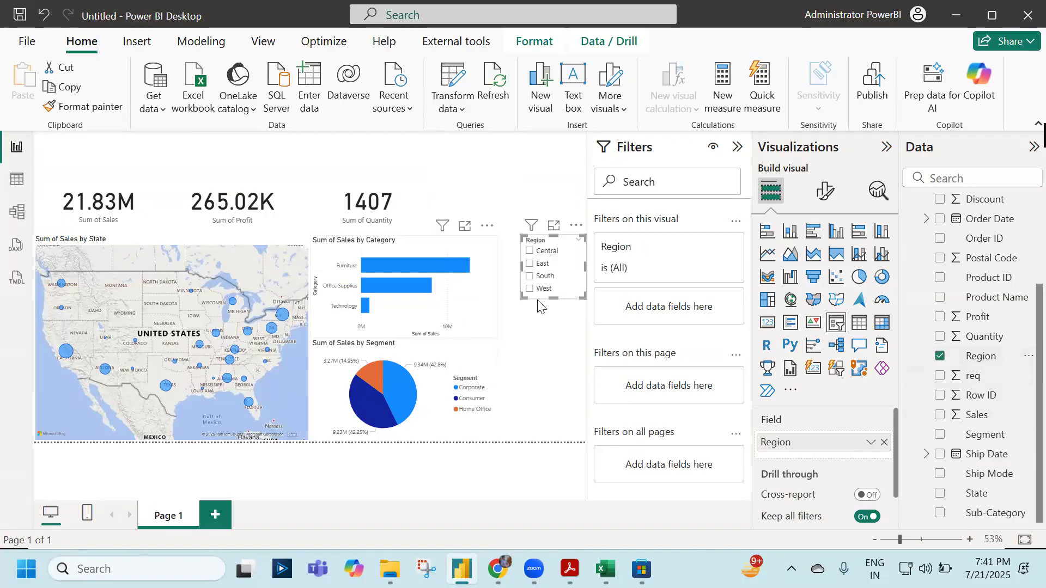
left_click(551, 350)
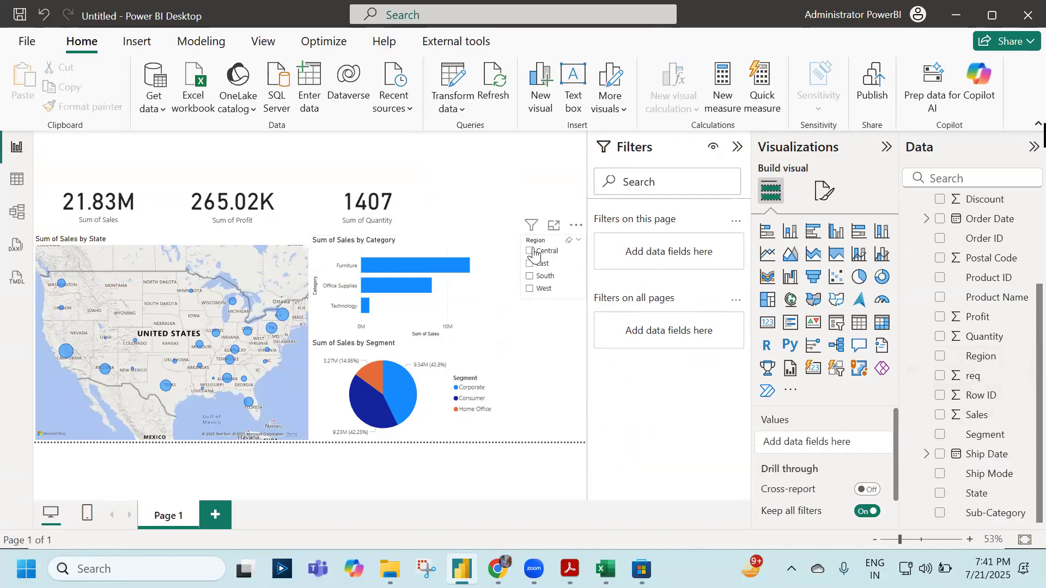
- Filter the report by Central, East, South and West one at a time with the Region slicer, and clear the selection
left_click(531, 252)
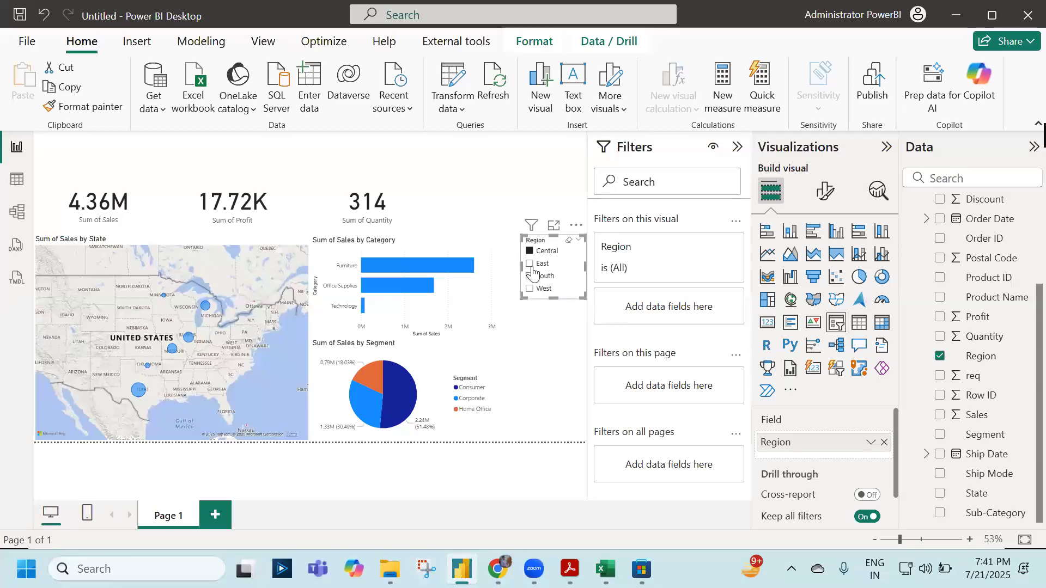
left_click(531, 267)
left_click(532, 276)
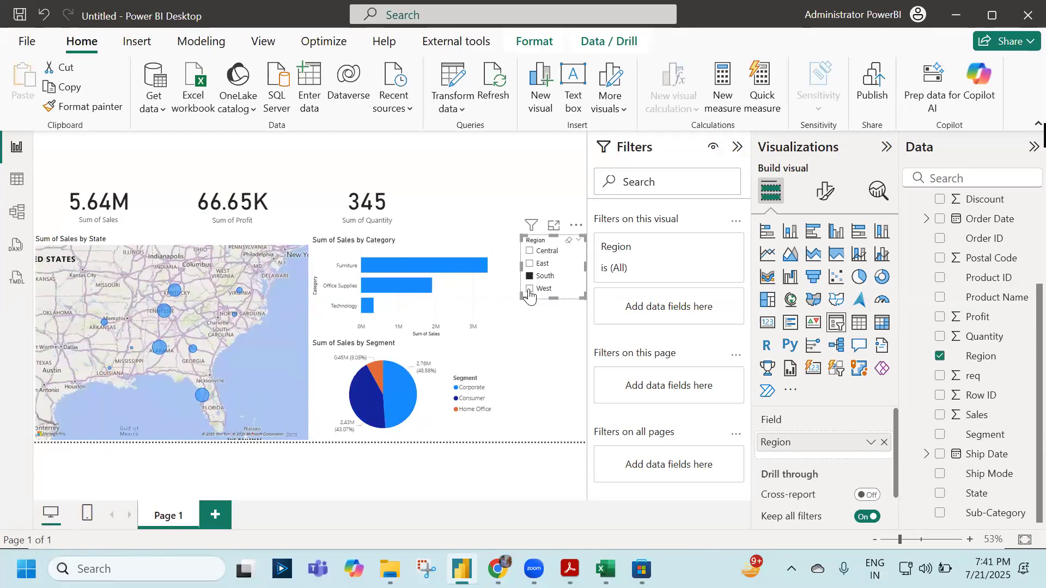
left_click(529, 290)
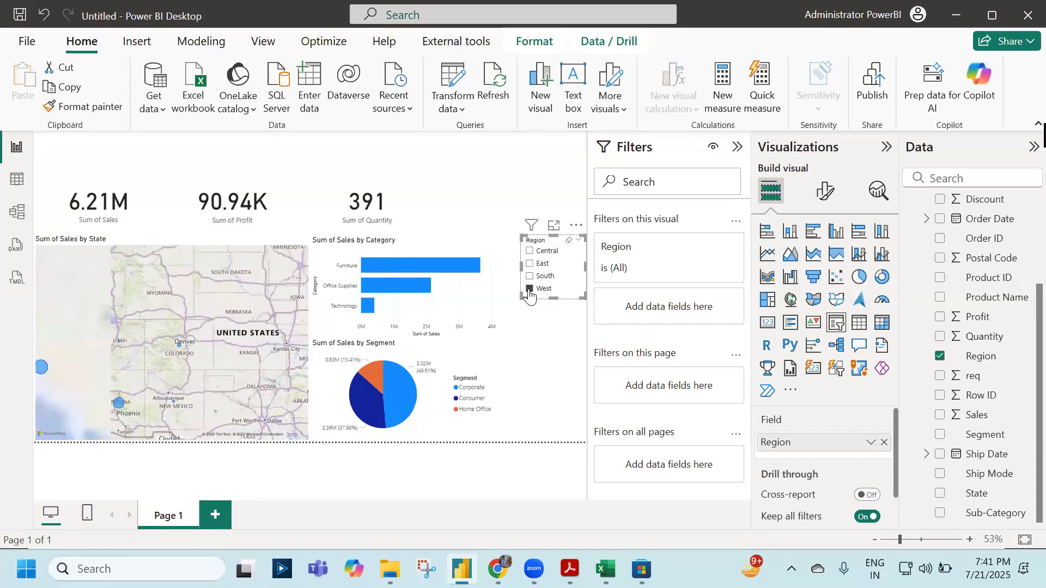
left_click(529, 290)
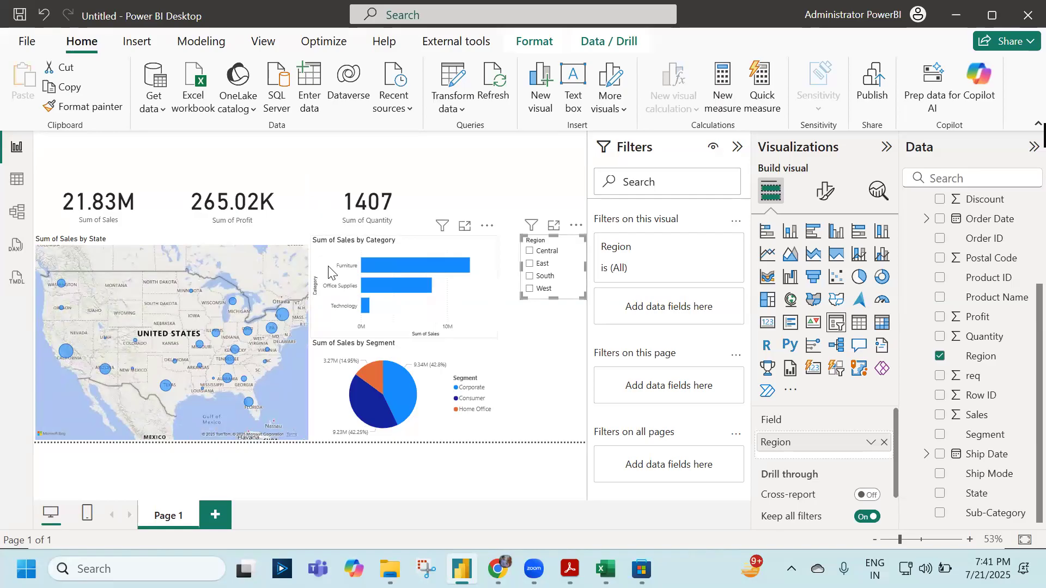
- Cross-filter the report by the Furniture, Office Supplies and Technology bars in turn, and clear the highlight
left_click(374, 268)
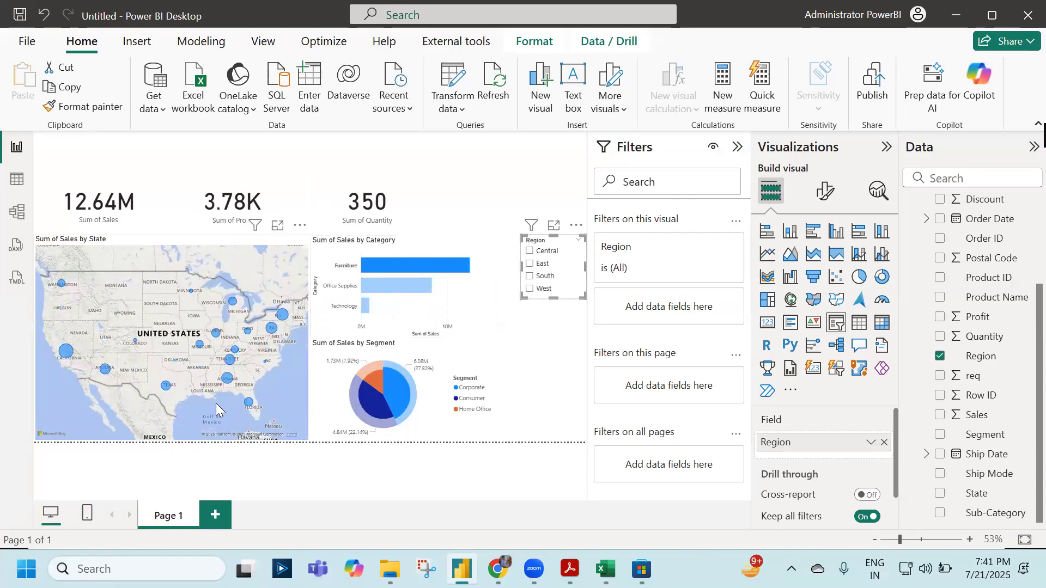
left_click(377, 285)
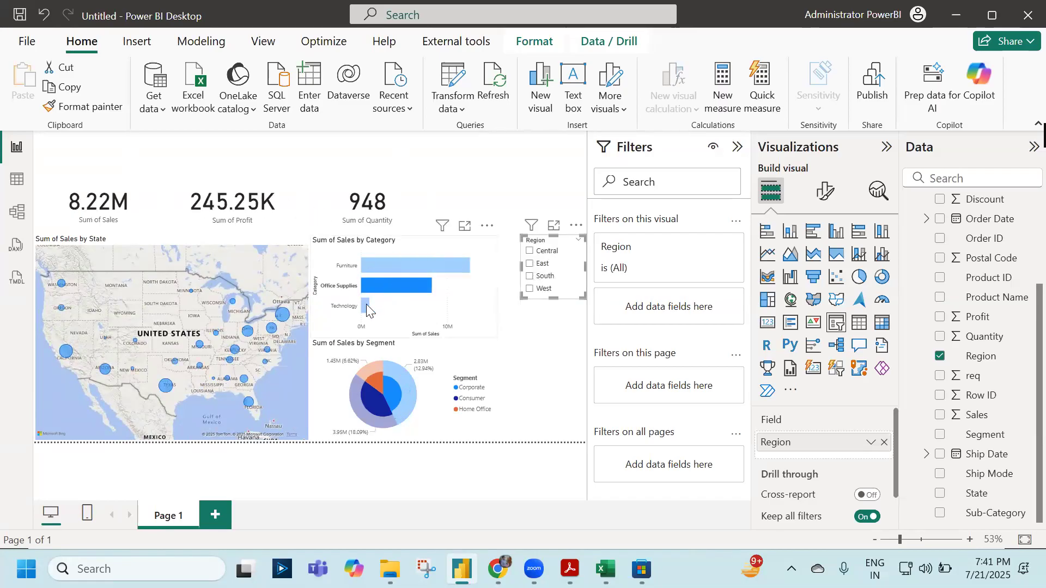
left_click(366, 304)
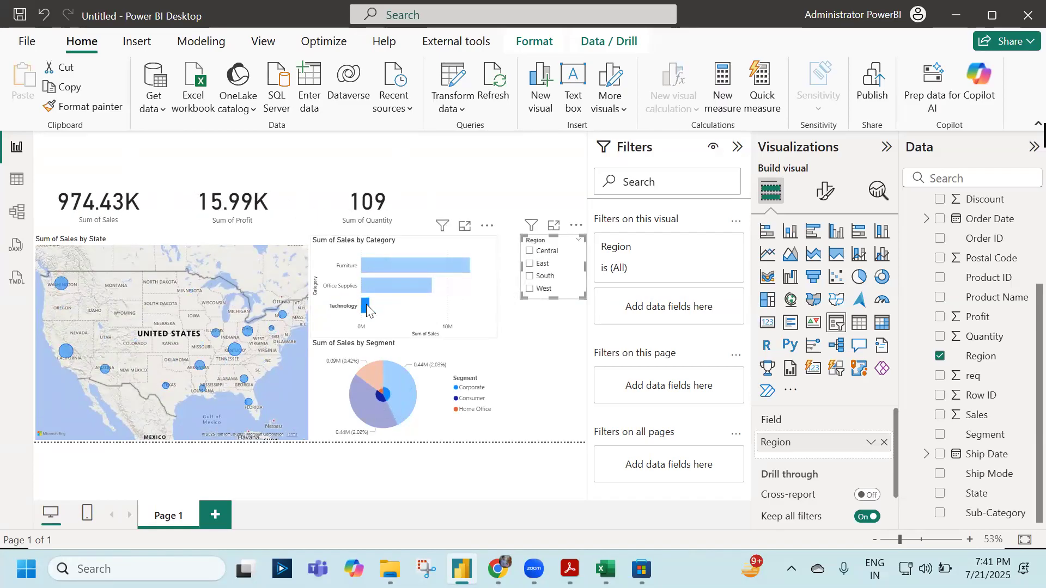
left_click(366, 304)
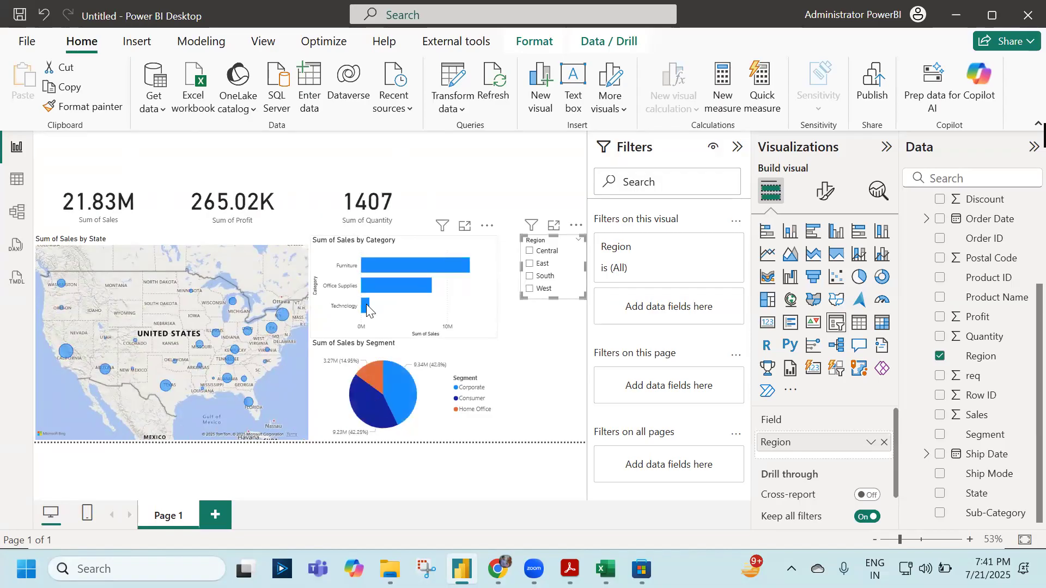
left_click(556, 348)
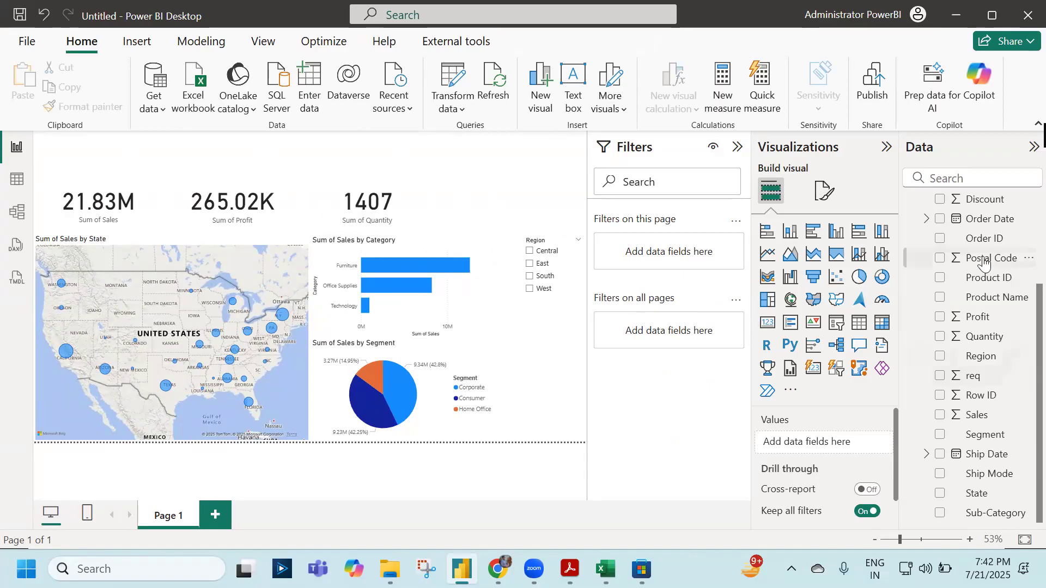
scroll(964, 316, "up", 5)
scroll(962, 321, "down", 2)
scroll(962, 321, "down", 3)
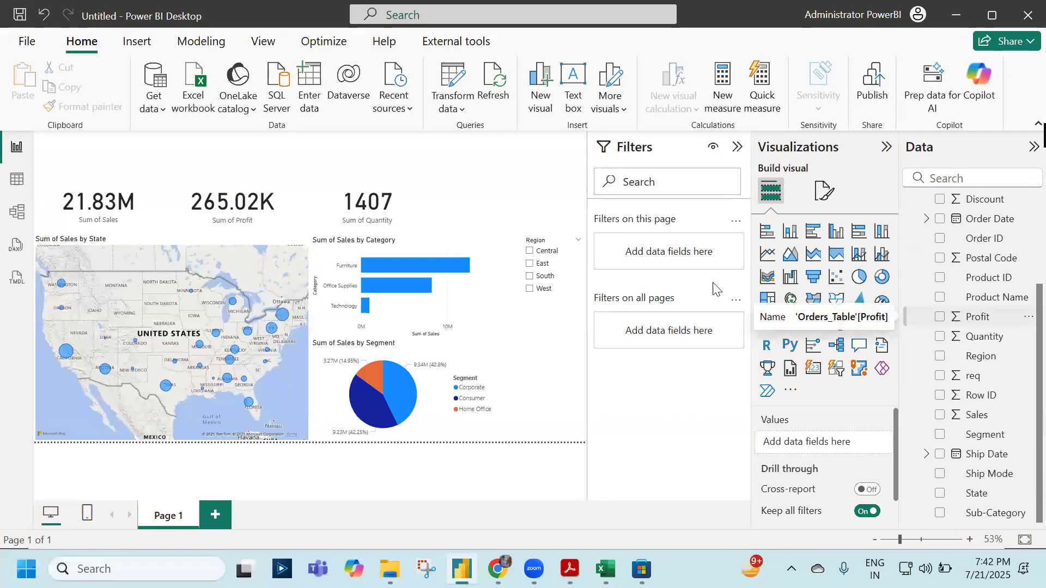
- Add a text box spanning the full width of the report page above the cards, containing the title "SALES ANALYSIS REPORT"
left_click(575, 81)
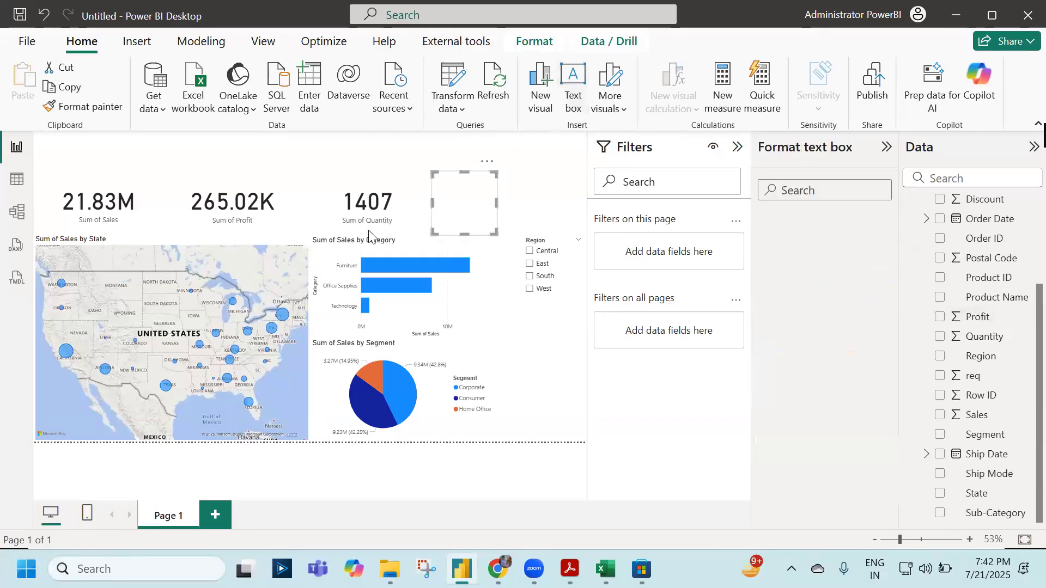
left_click_drag(479, 157, 41, 97)
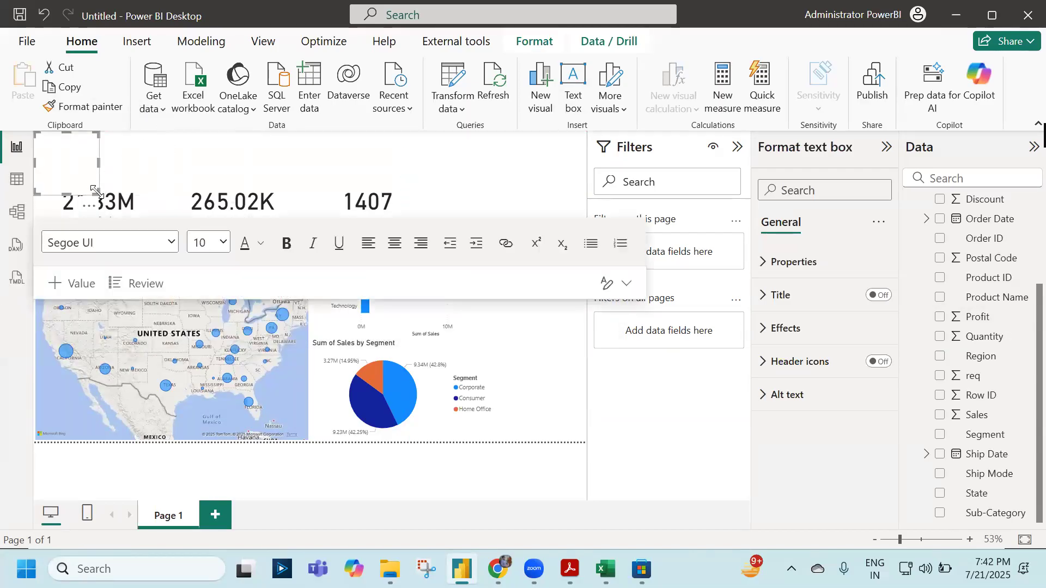
left_click_drag(96, 191, 579, 156)
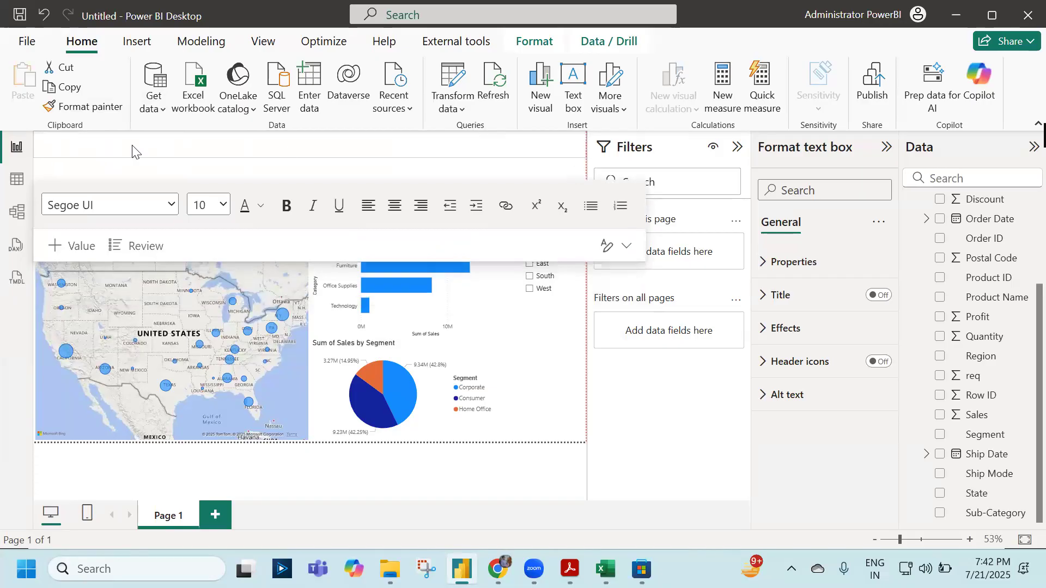
left_click(43, 148)
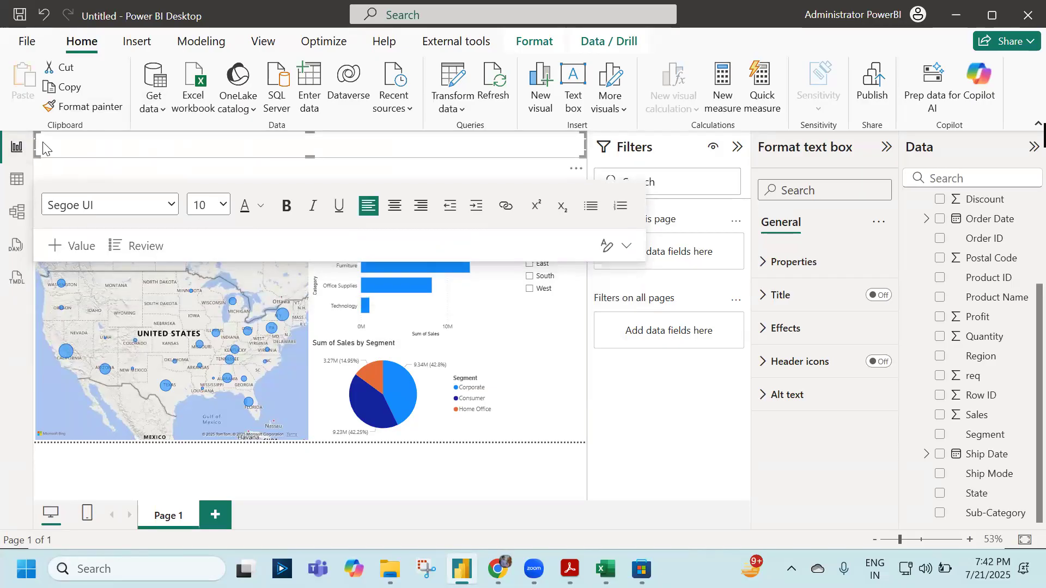
key("Caps_Lock")
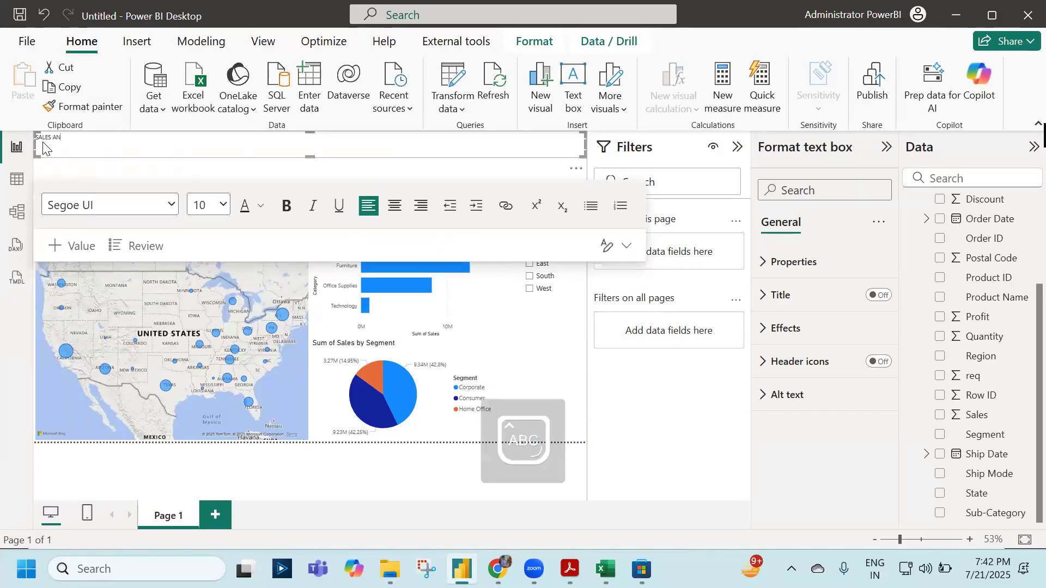
type("SIS REPORT")
- Format the report title as size 32, bold and centred, and make its text box slightly taller
key("ctrl+a")
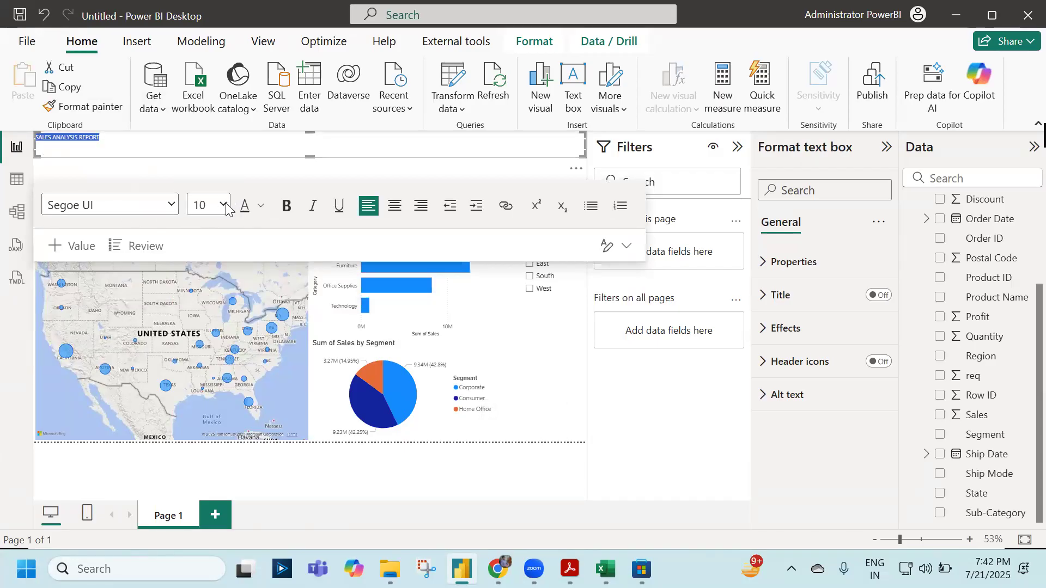
left_click(208, 205)
left_click(206, 492)
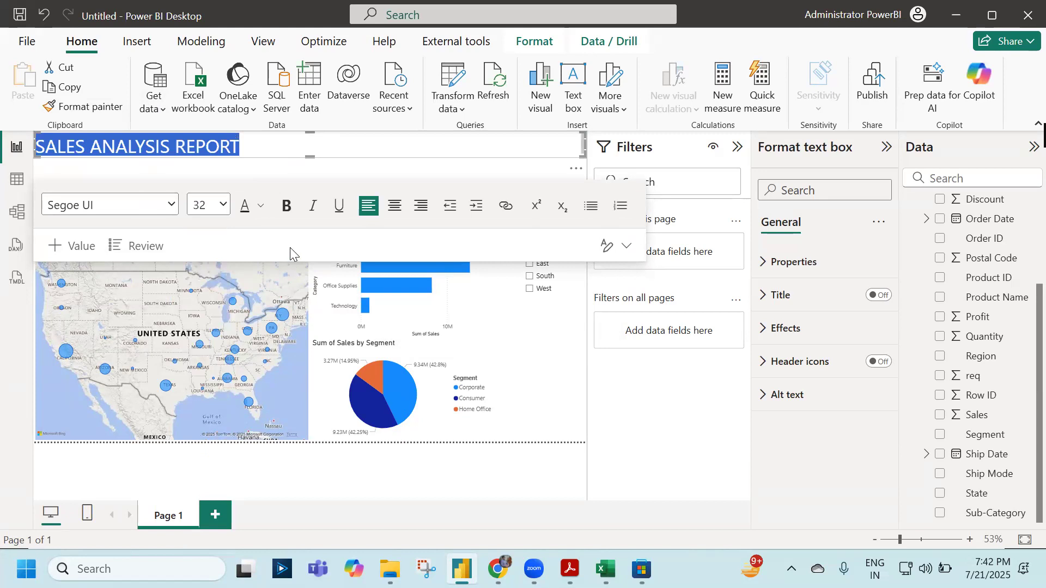
left_click(286, 206)
left_click(339, 205)
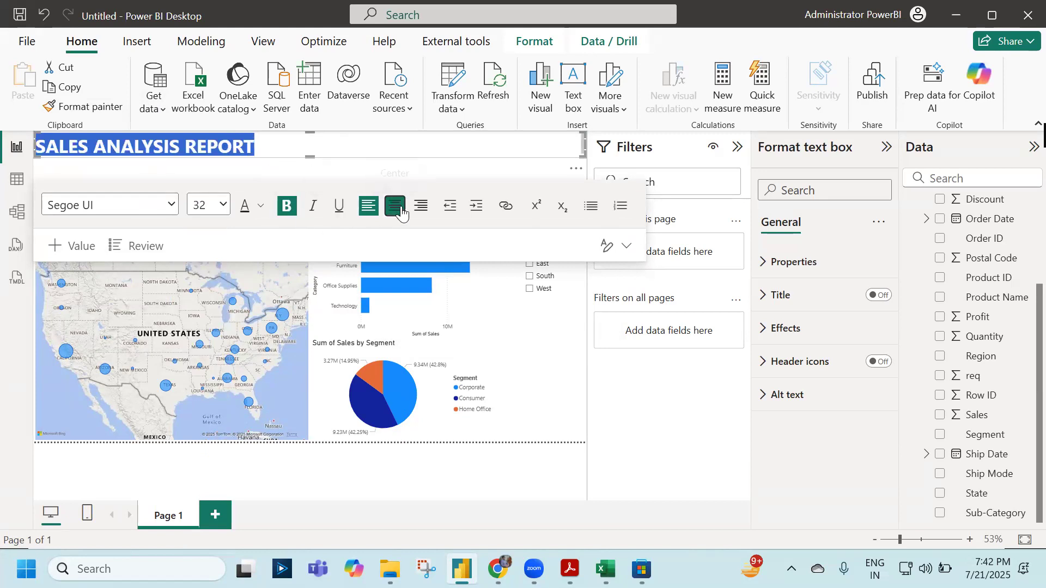
left_click(394, 208)
left_click_drag(309, 157, 312, 161)
left_click(539, 360)
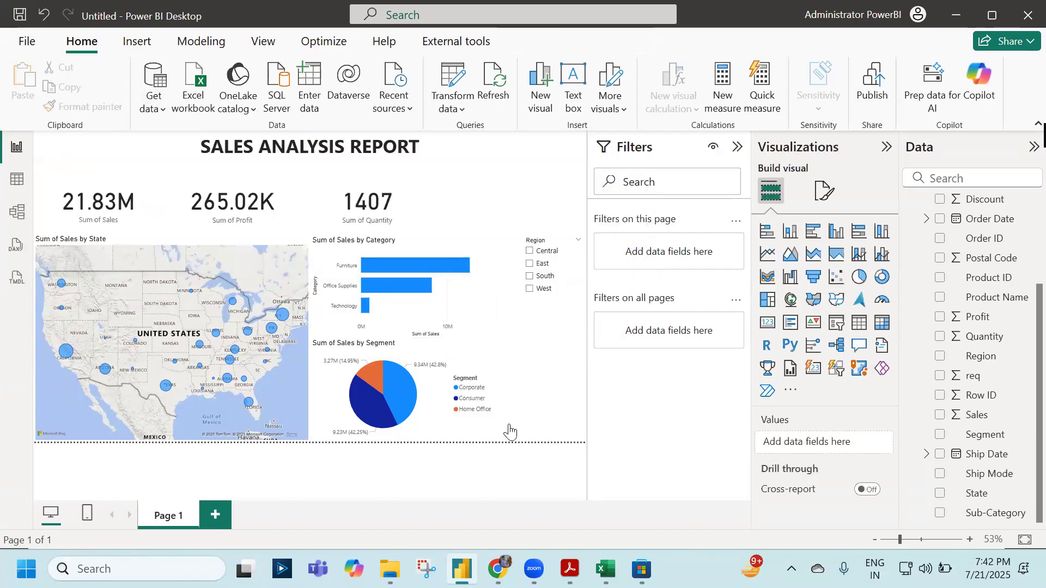
- Filter the report by West with the Region slicer and clear the selection
left_click(536, 290)
left_click(536, 289)
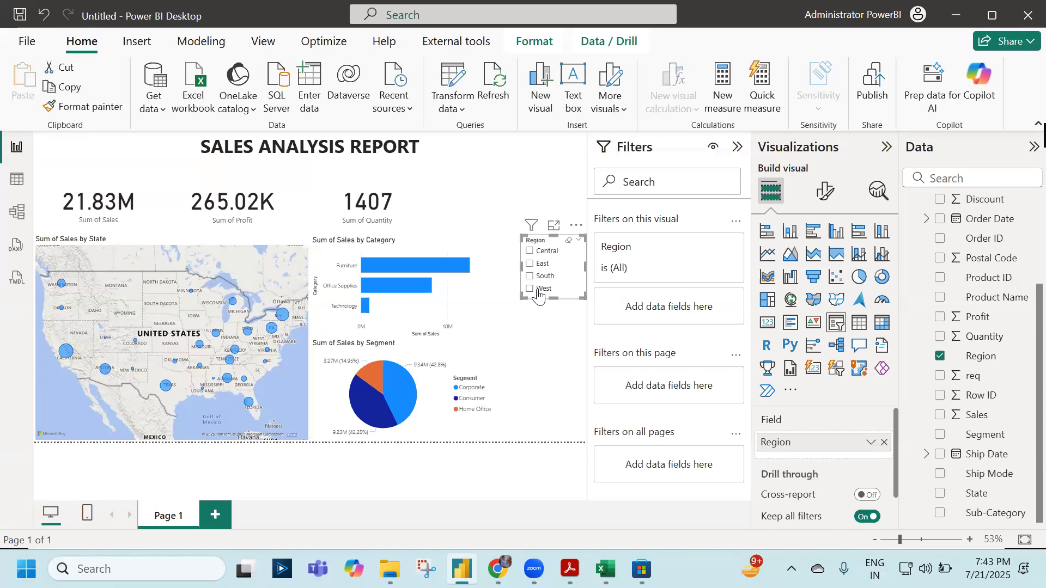
- Switch to Microsoft Store and launch the installed Power BI Desktop from the "power bi desktop" search results
left_click(641, 569)
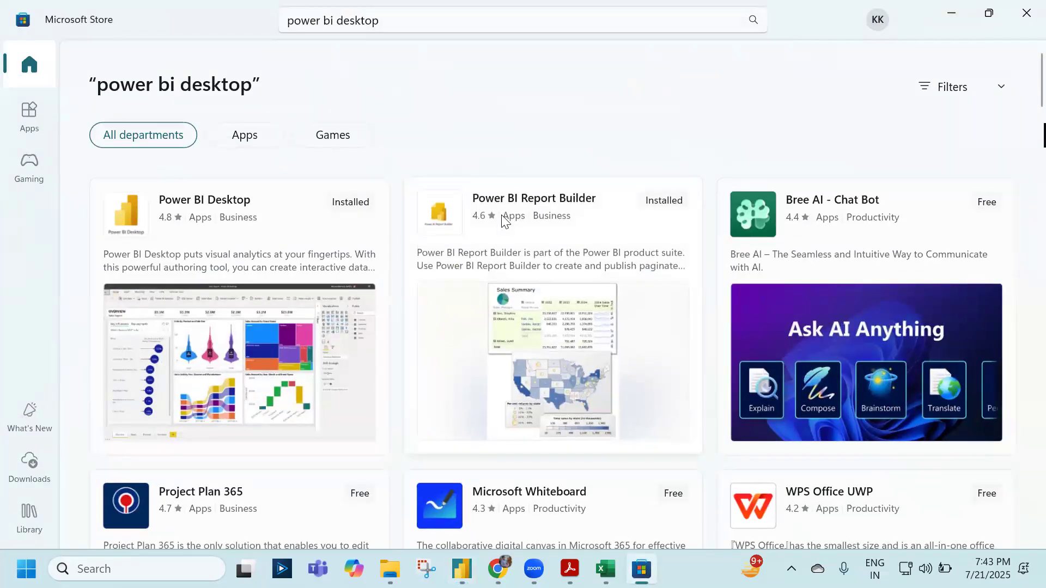
mouse_move(501, 215)
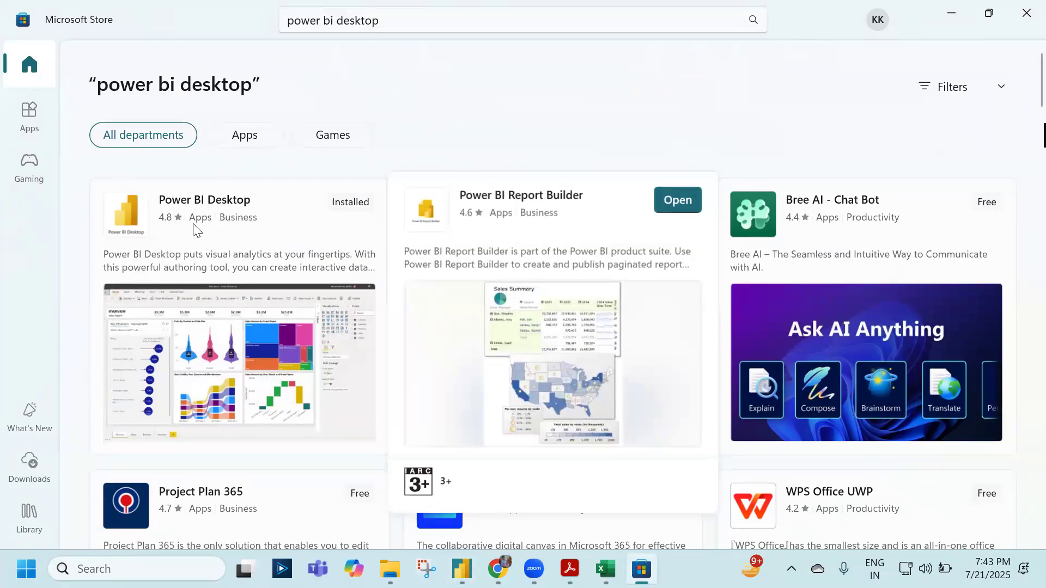
mouse_move(354, 201)
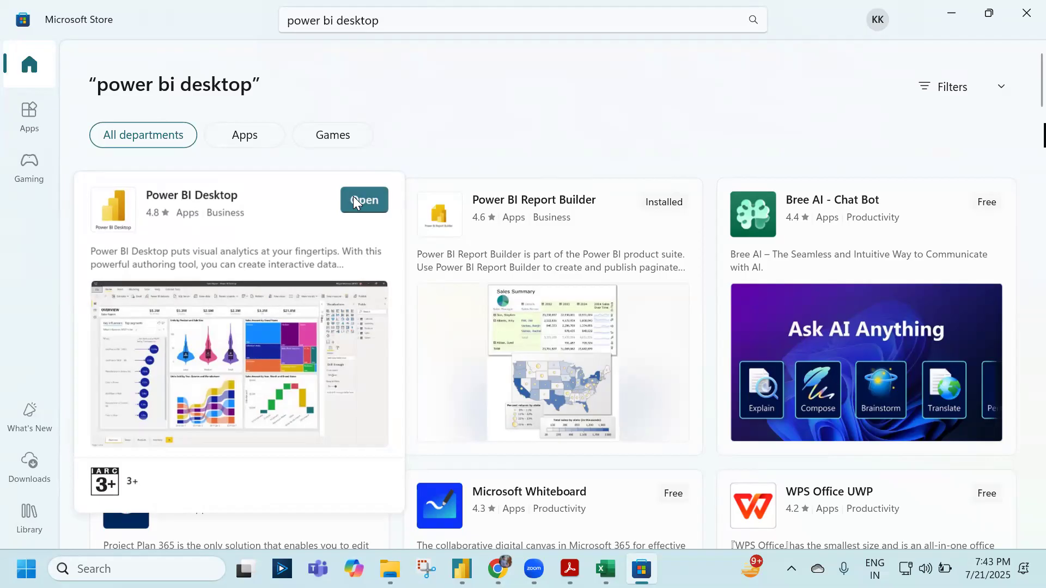
left_click(360, 200)
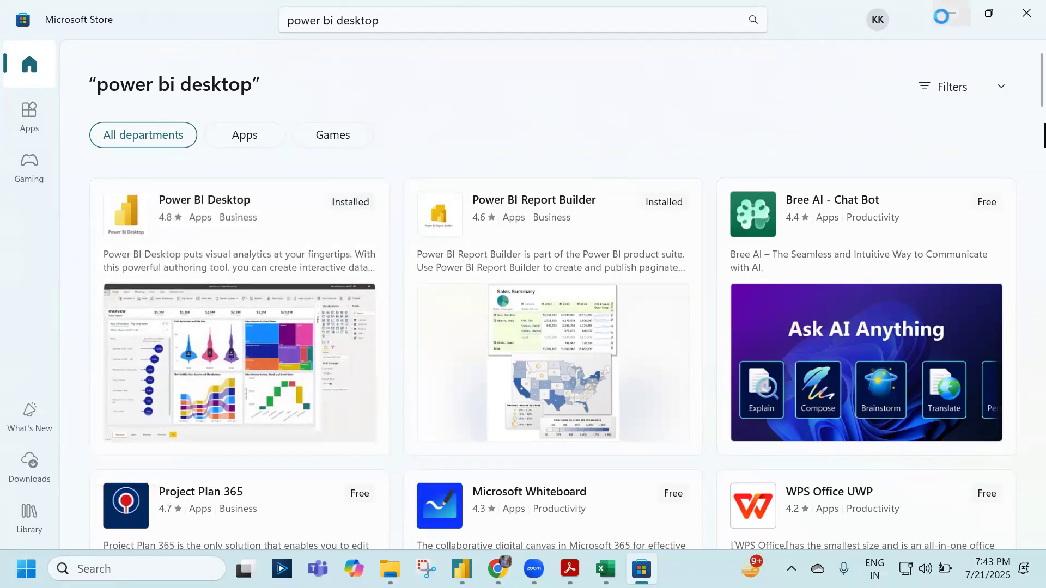